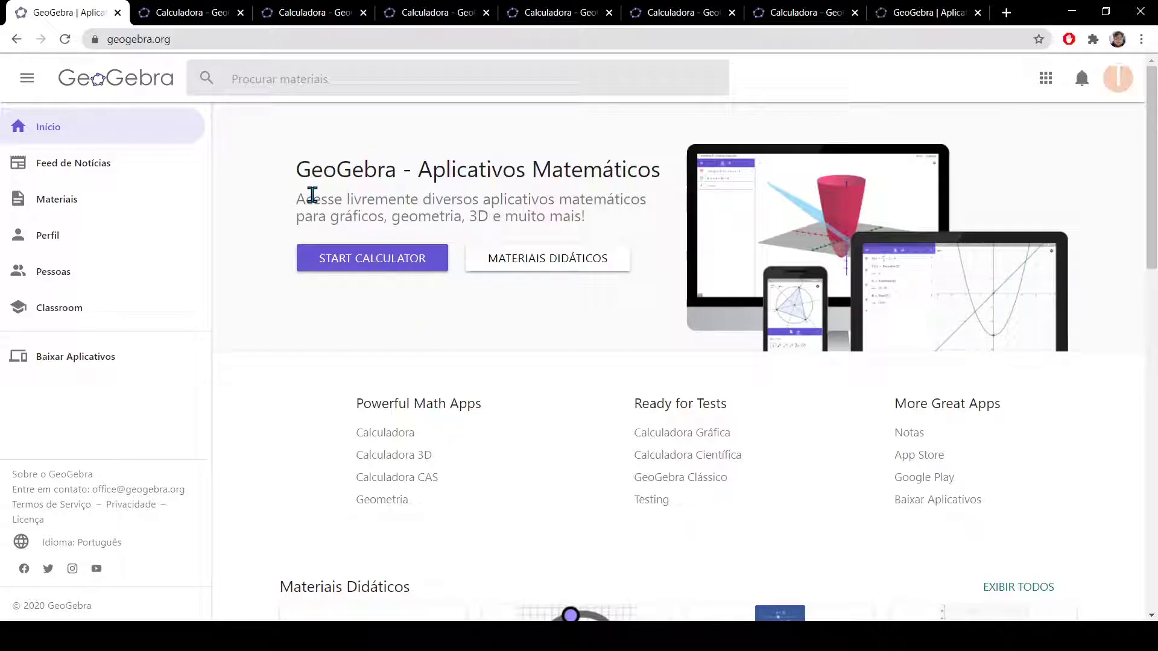
# - Start the calculator from the GeoGebra home page and close the home page's tab
pyautogui.click(342, 264)
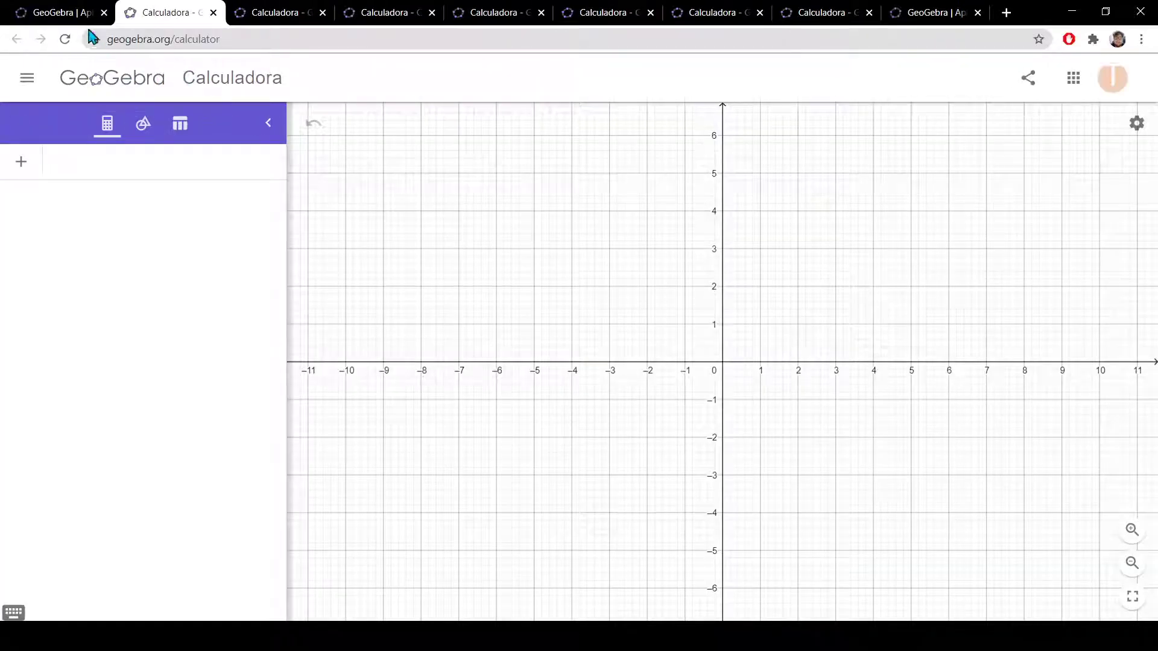
pyautogui.click(74, 17)
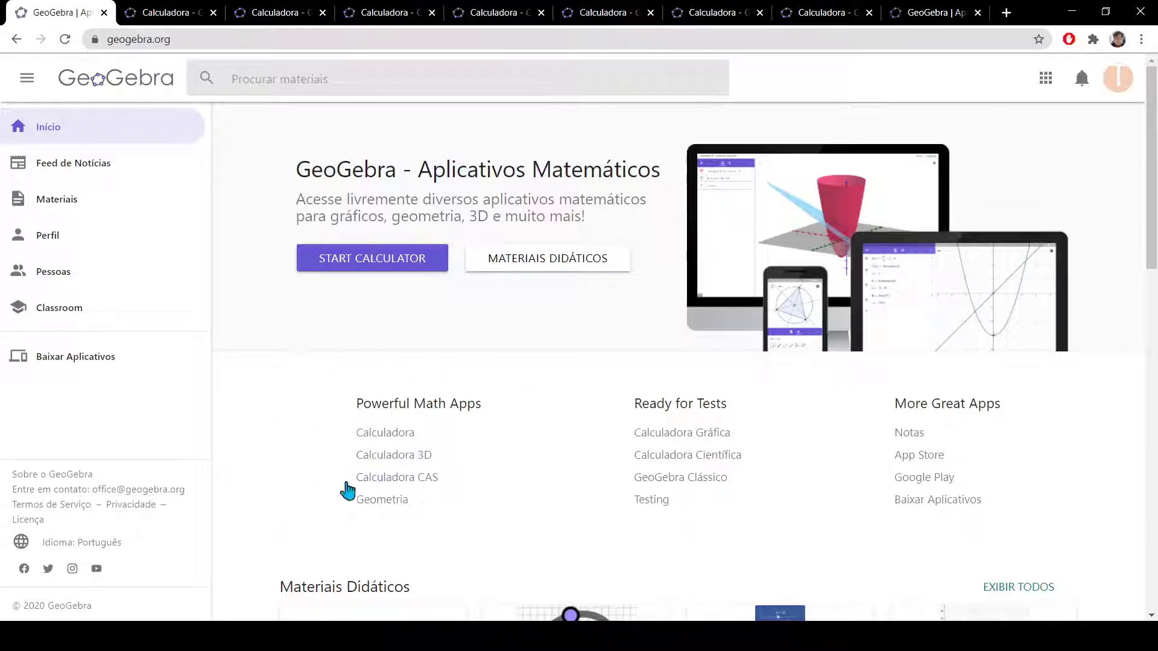
pyautogui.click(104, 13)
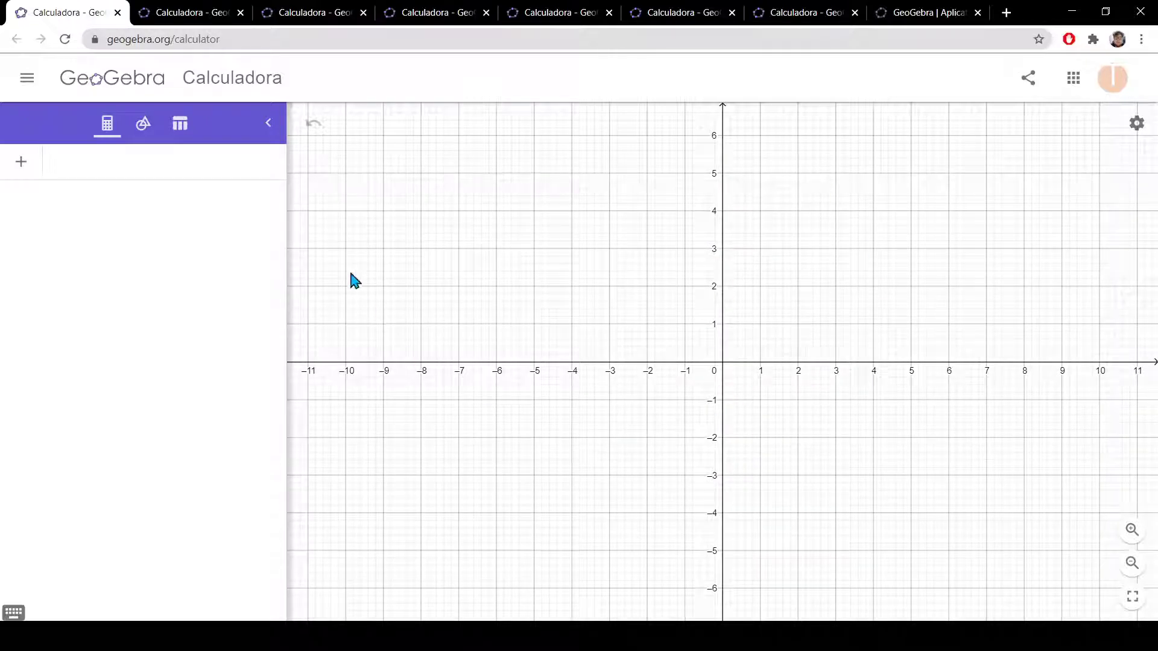
# - Plot the linear function 3x − 5 in the empty calculator
pyautogui.click(114, 174)
pyautogui.write('3x-5')
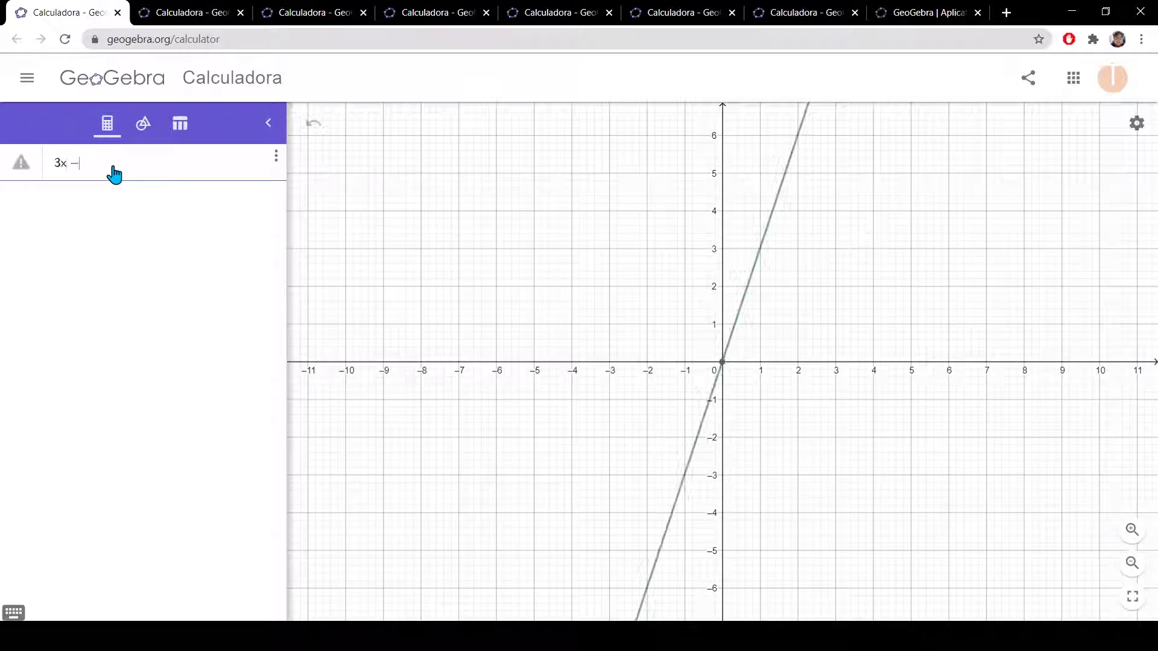
pyautogui.press('Return')
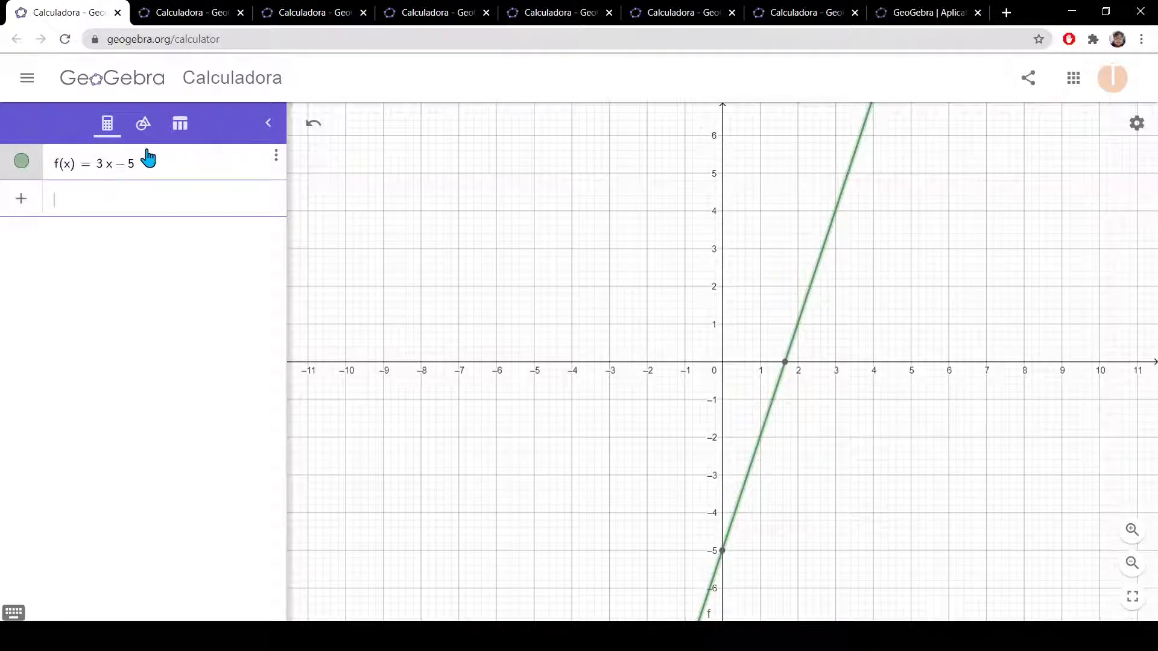
# - Toggle the visibility of the 3x − 5 graph several times and leave it hidden
pyautogui.moveTo(567, 269); pyautogui.dragTo(337, 235)
pyautogui.scroll(-10, 395, 264)
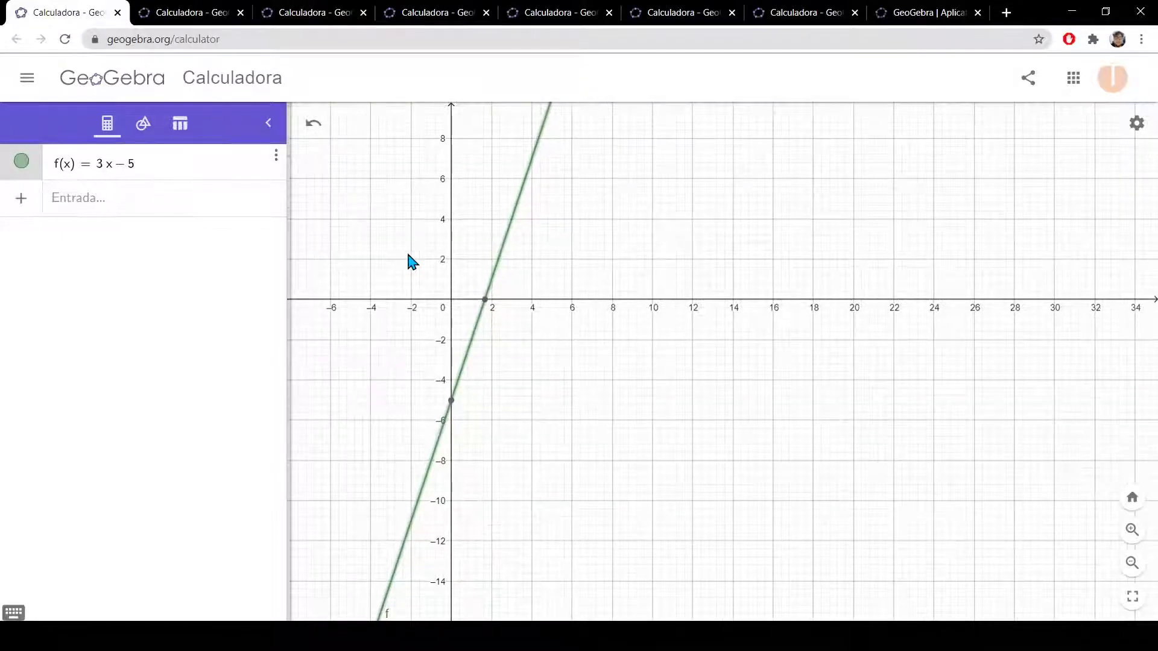
pyautogui.moveTo(408, 254); pyautogui.dragTo(548, 224)
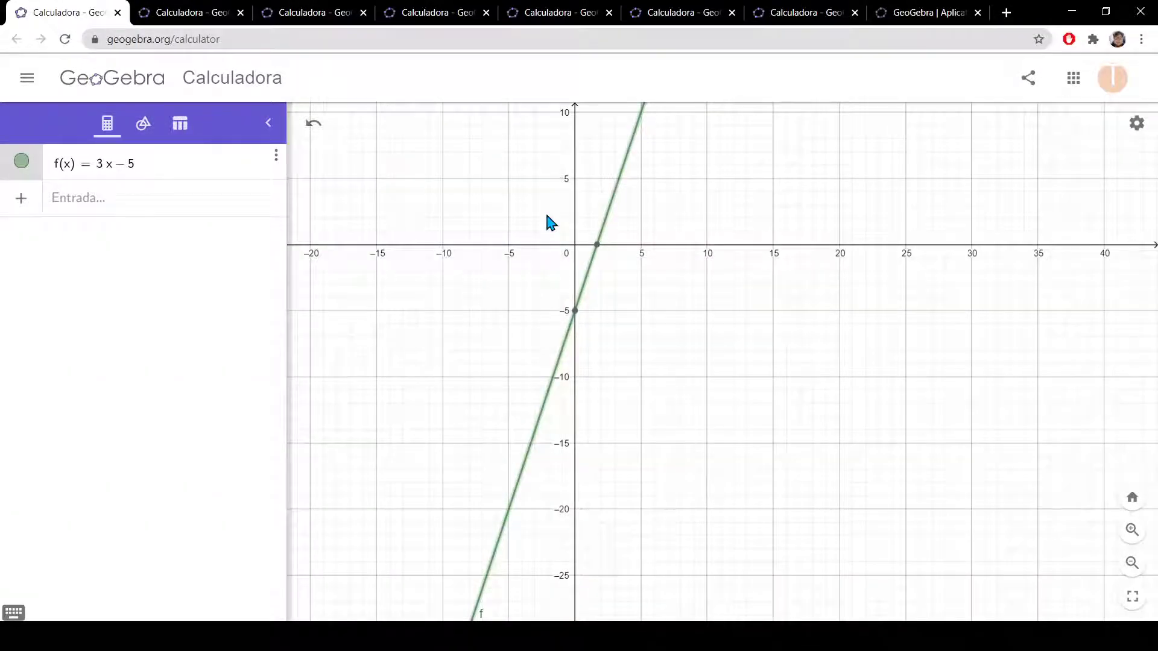
pyautogui.scroll(3, 544, 214)
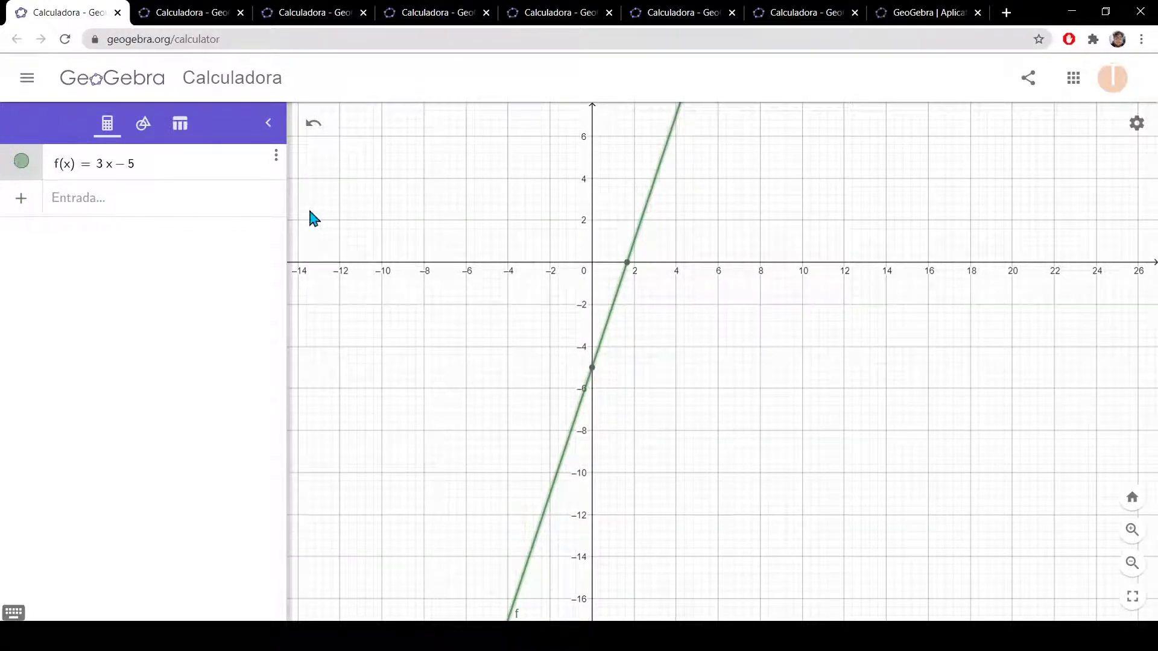
pyautogui.click(22, 169)
pyautogui.click(22, 169)
pyautogui.click(23, 169)
pyautogui.click(22, 164)
pyautogui.click(22, 164)
pyautogui.click(22, 164)
pyautogui.click(22, 167)
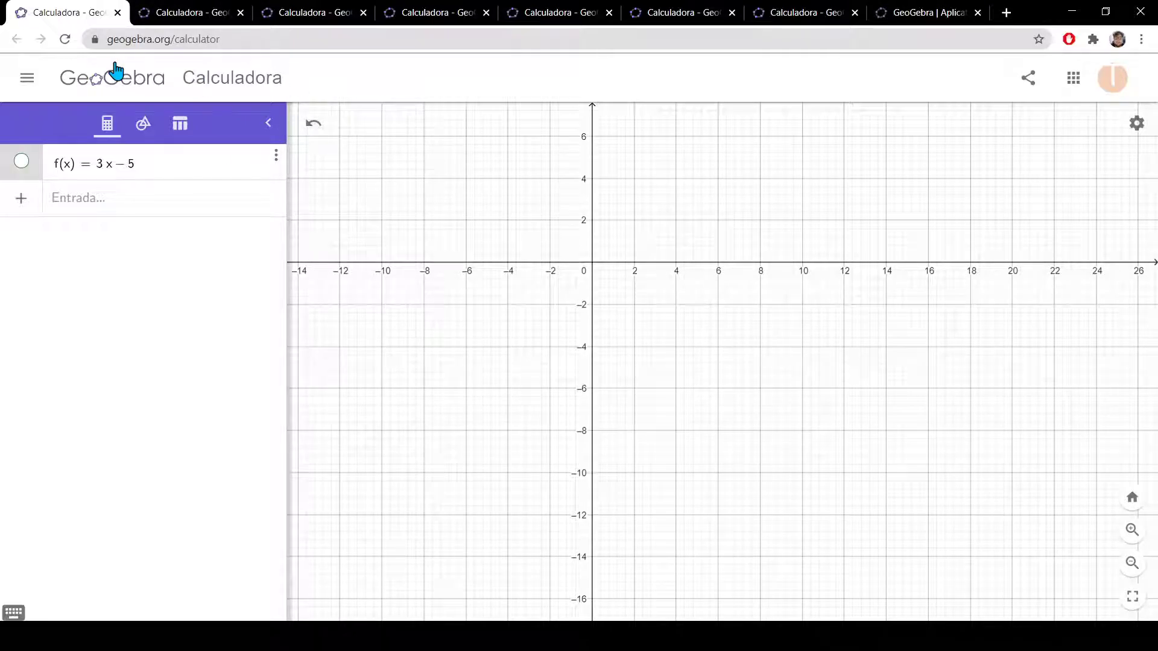
# - Switch to the calculator containing f(x) = 2x + 5 and check its table of values view
pyautogui.click(176, 13)
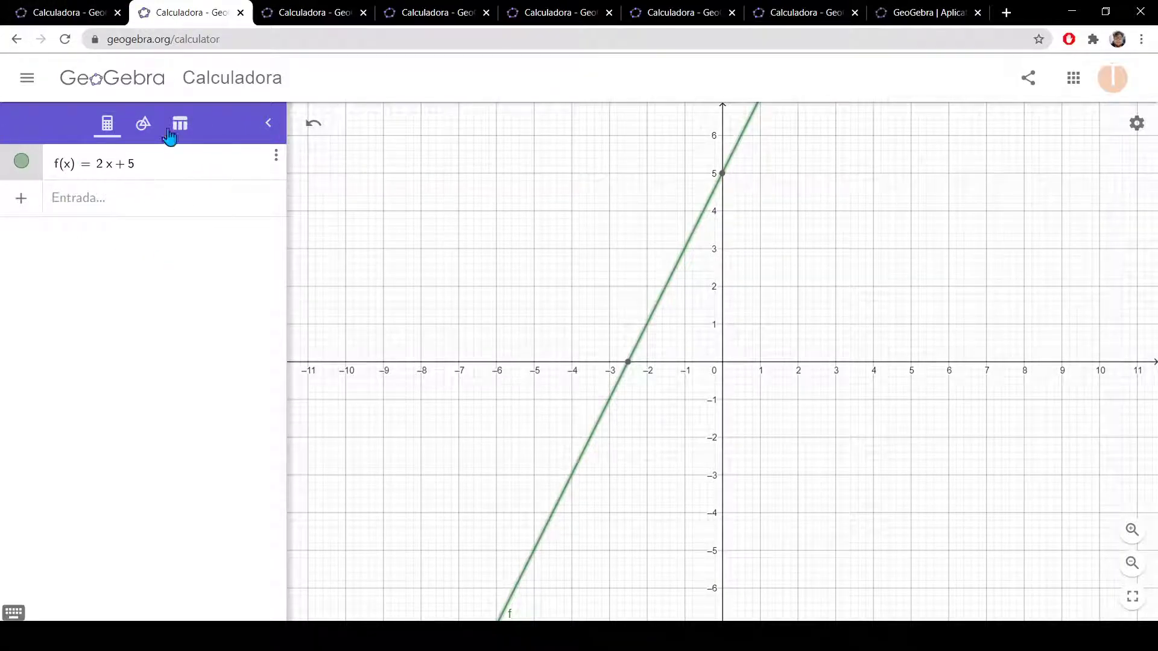
pyautogui.click(690, 272)
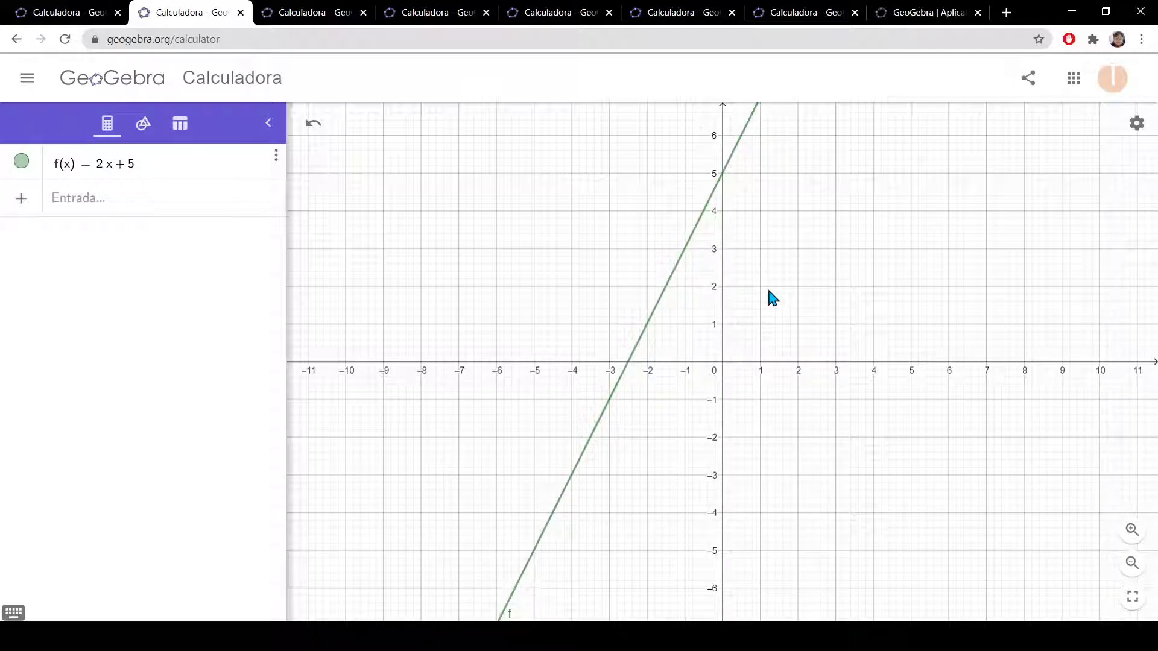
pyautogui.moveTo(769, 291); pyautogui.dragTo(668, 372)
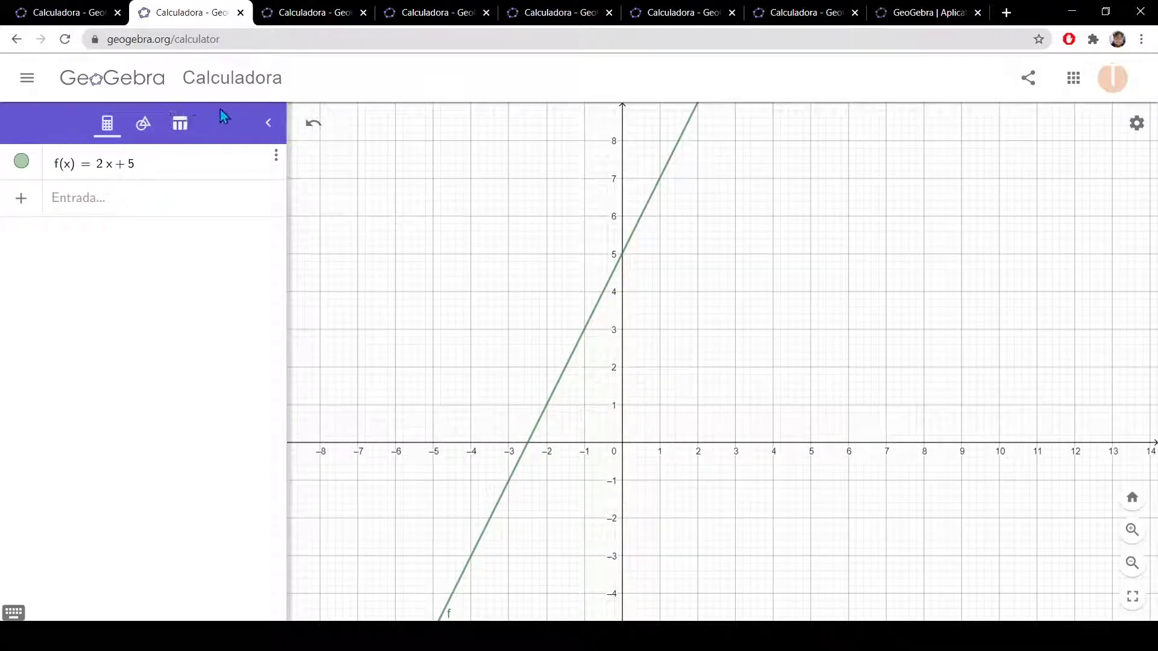
pyautogui.click(182, 126)
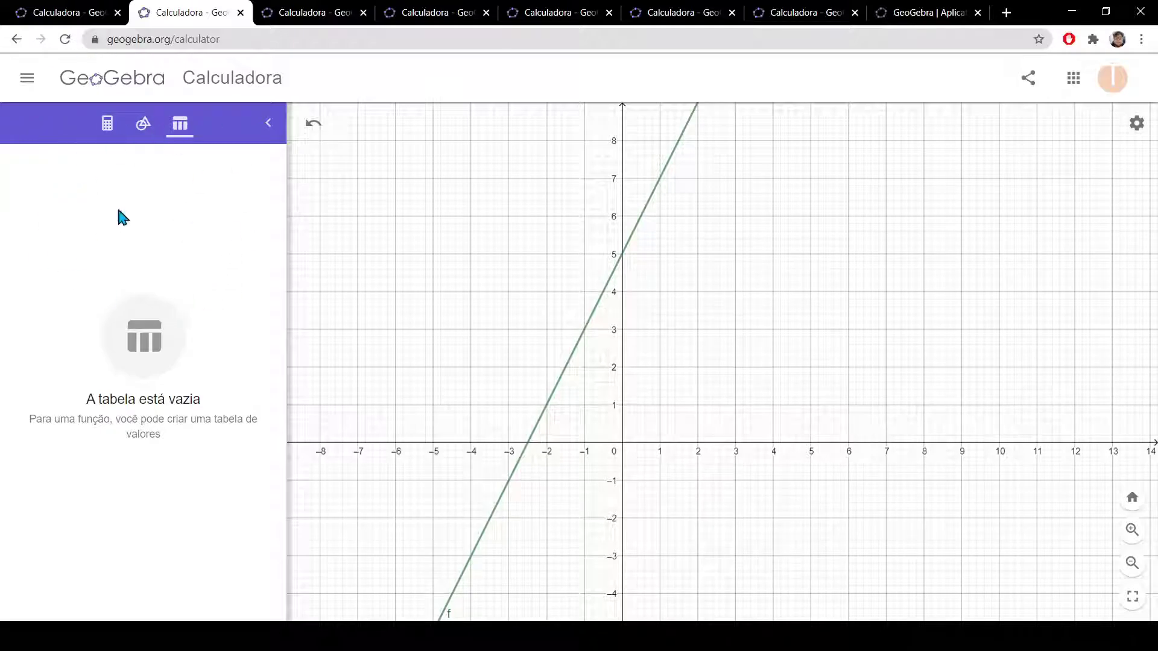
pyautogui.click(106, 124)
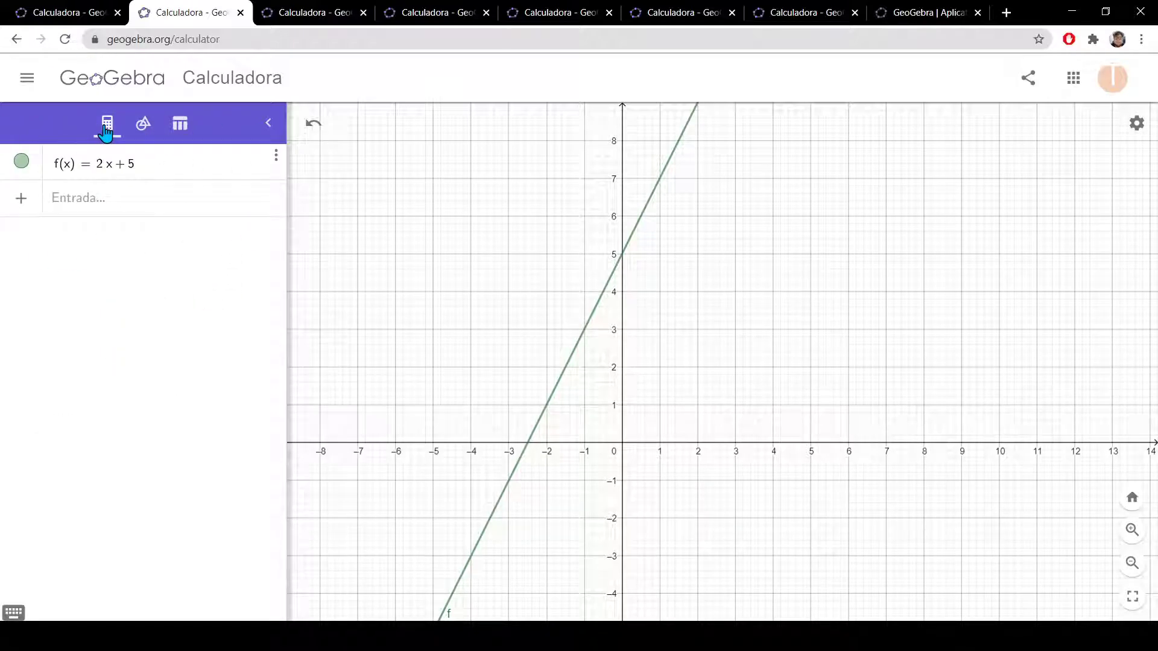
# - Create a table of values for f(x) = 2x + 5 from x = -6 to 2 with a step of 0.5
pyautogui.click(279, 160)
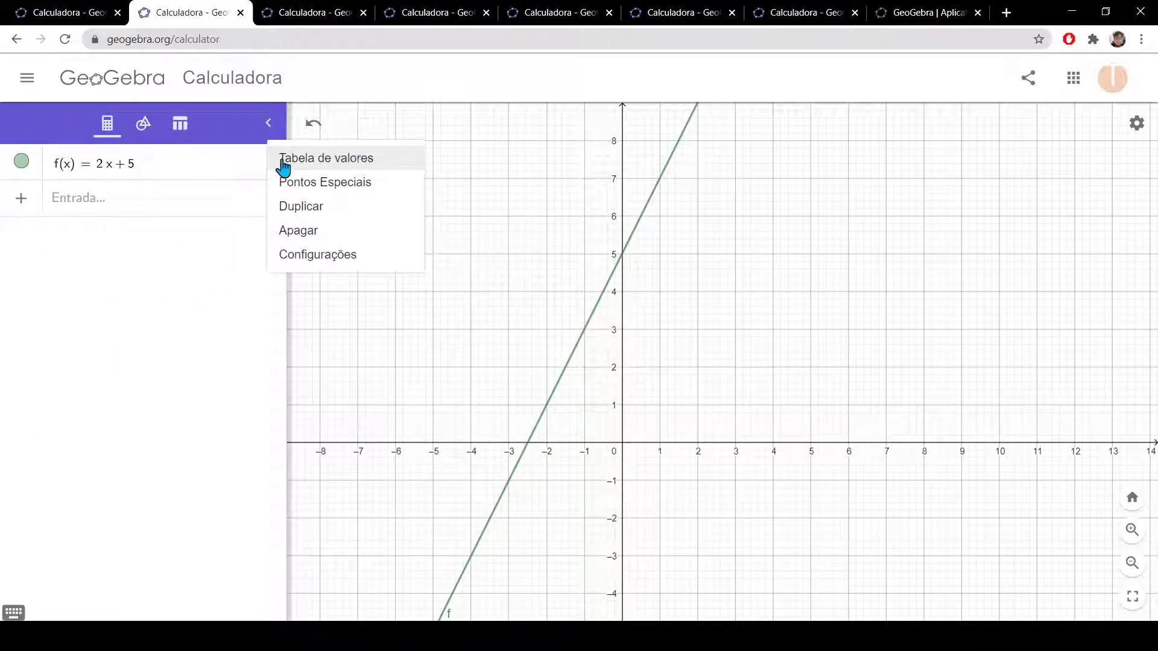
pyautogui.click(241, 174)
pyautogui.click(280, 160)
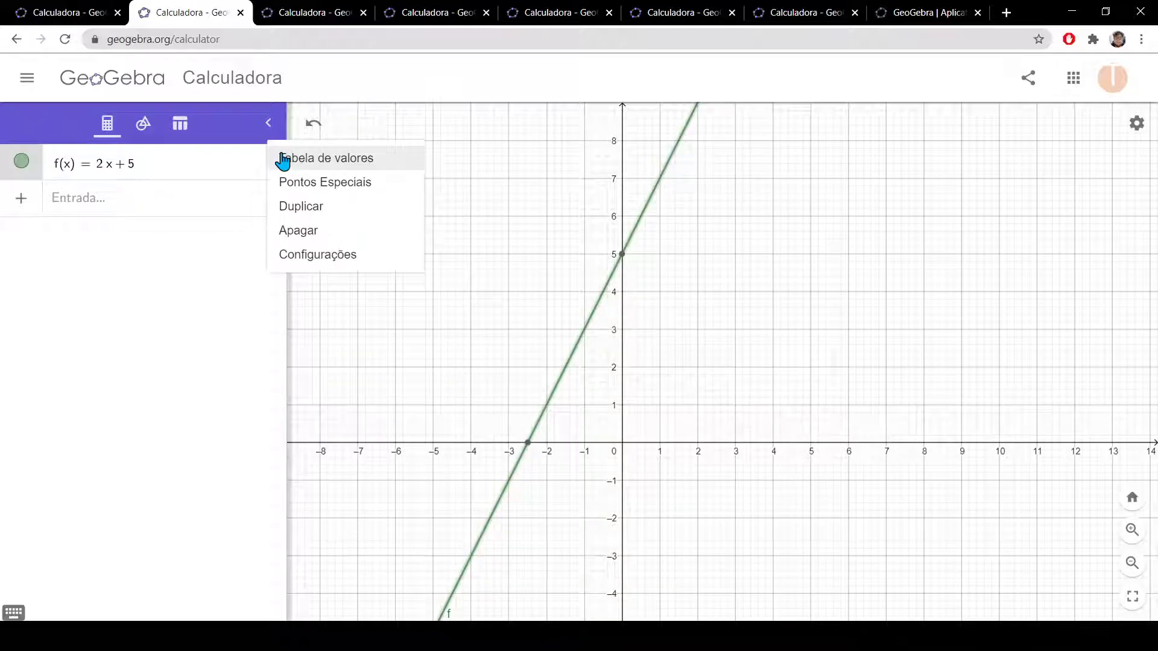
pyautogui.click(333, 160)
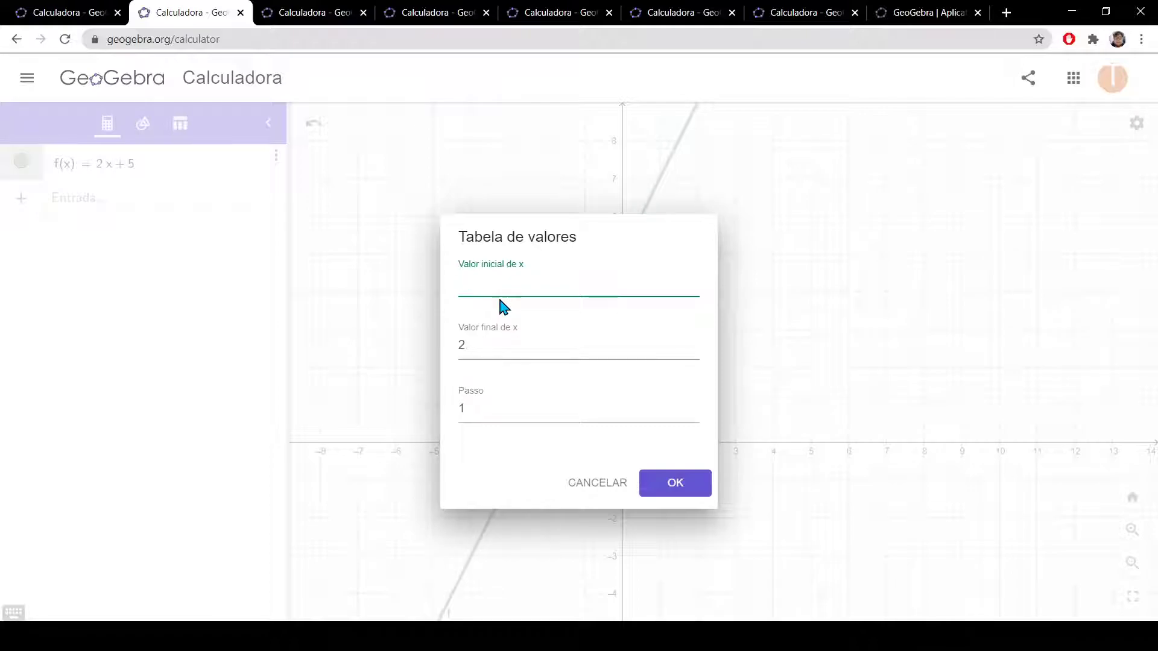
pyautogui.write('6')
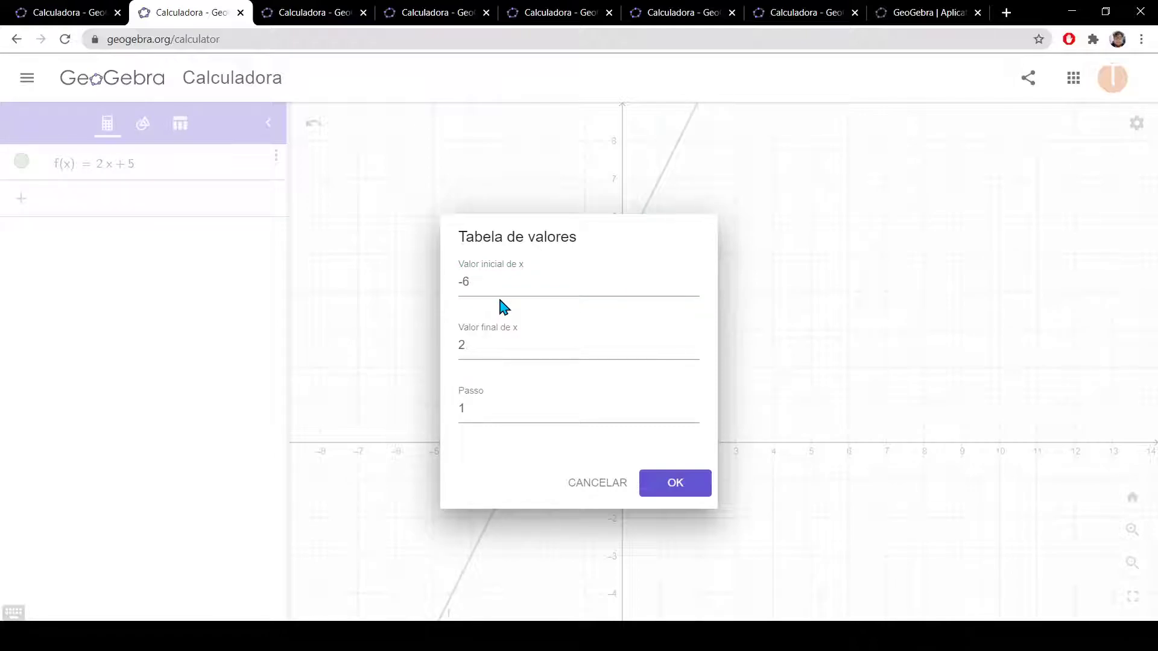
pyautogui.click(506, 350)
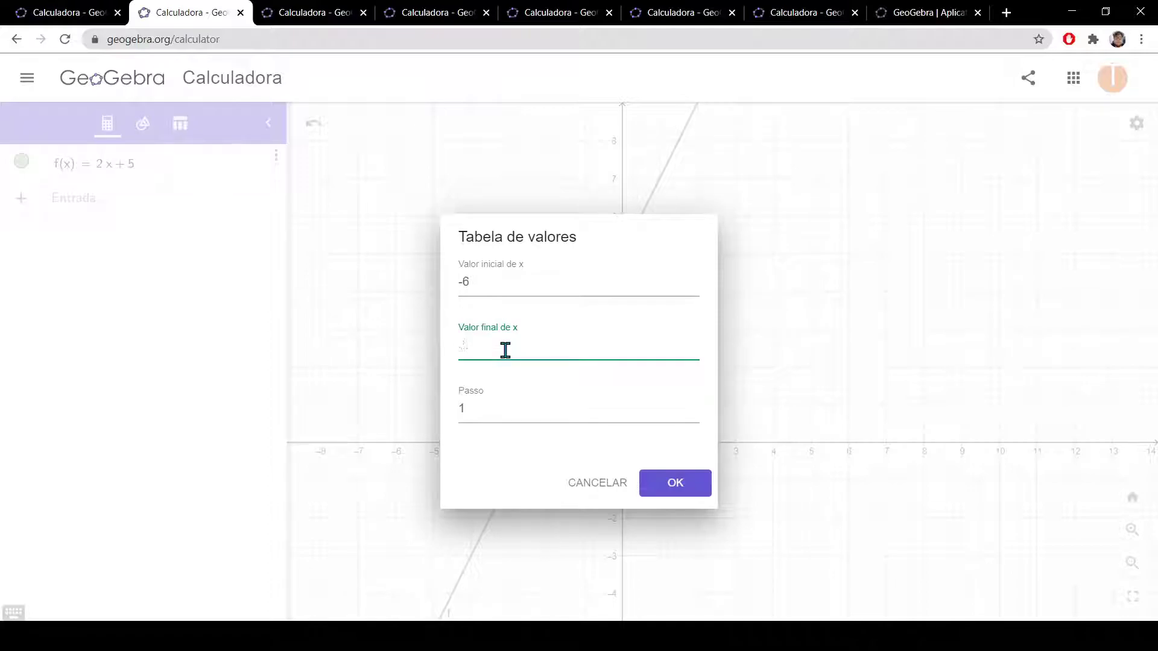
pyautogui.click(472, 415)
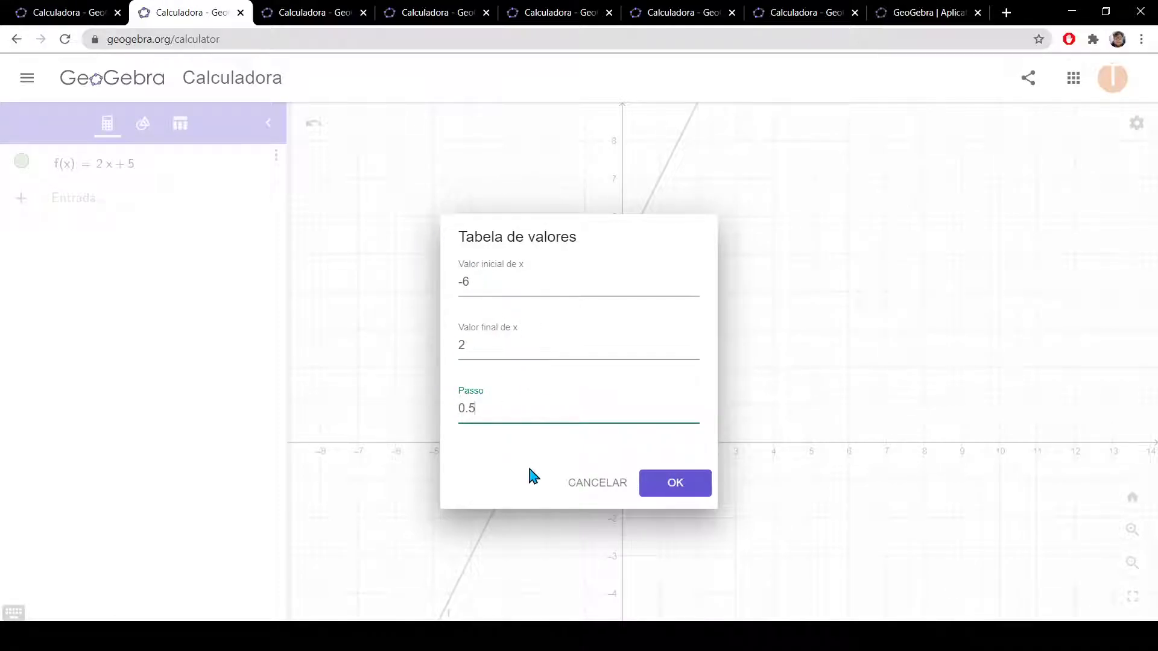
pyautogui.click(678, 489)
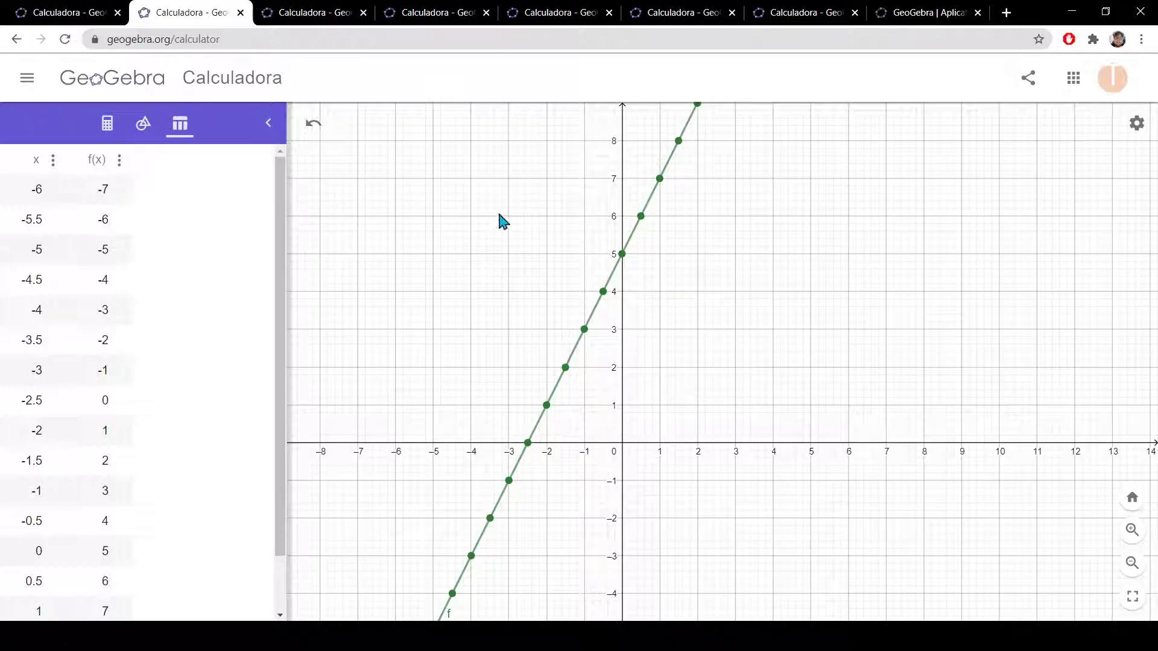
pyautogui.scroll(-4, 468, 317)
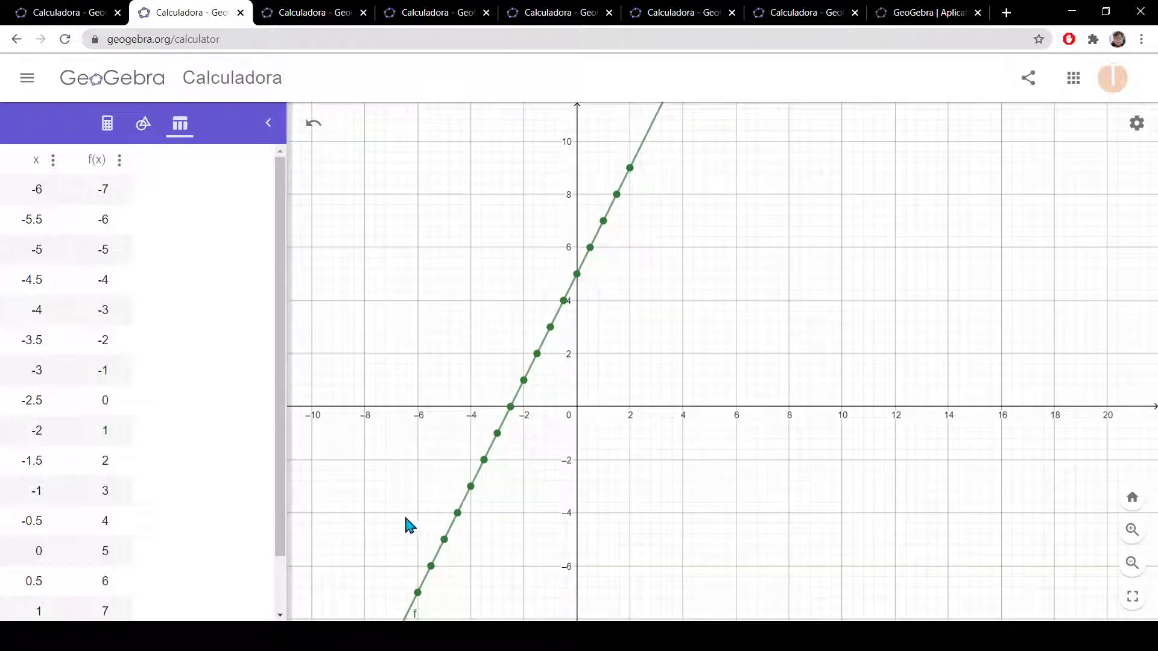
pyautogui.moveTo(427, 483); pyautogui.dragTo(578, 337)
pyautogui.scroll(3, 191, 218)
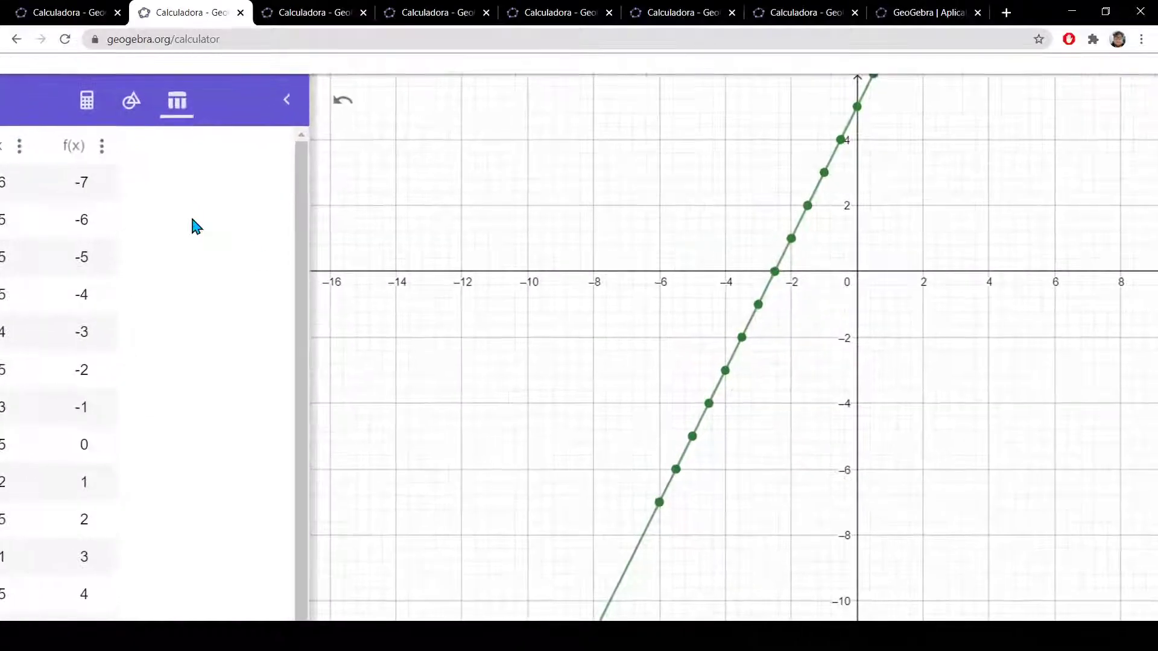
pyautogui.scroll(-2, 615, 348)
pyautogui.scroll(-2, 161, 281)
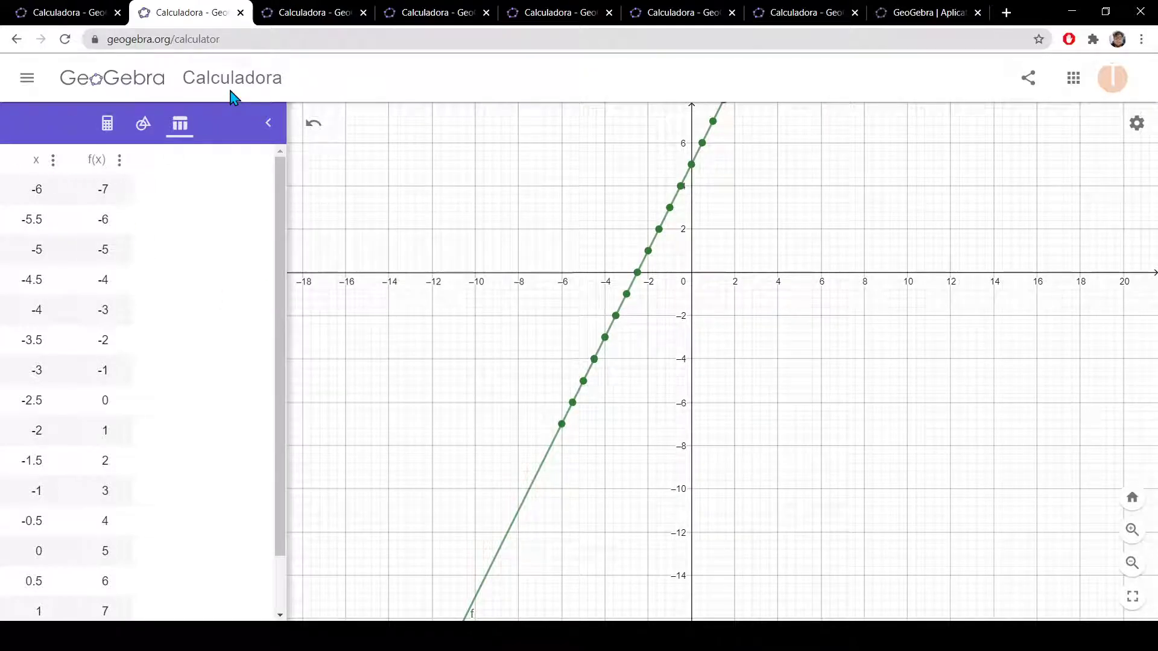
# - Close the two calculator tabs containing f(x) = 3x − 5 and f(x) = 2x + 5
pyautogui.click(313, 19)
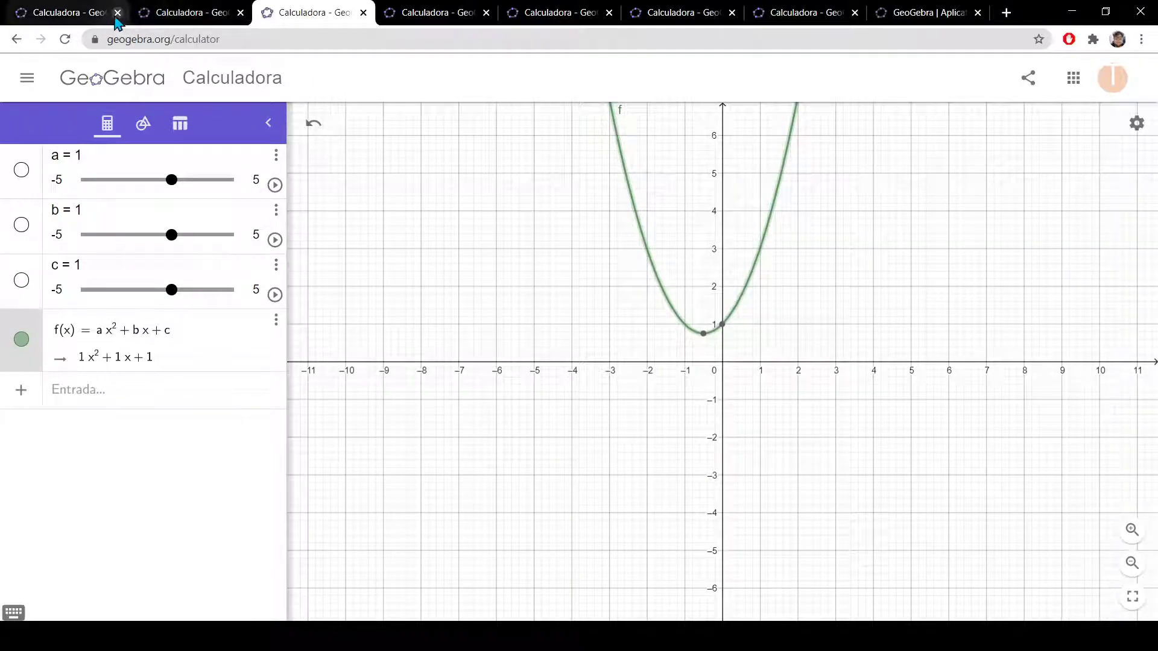
pyautogui.click(115, 19)
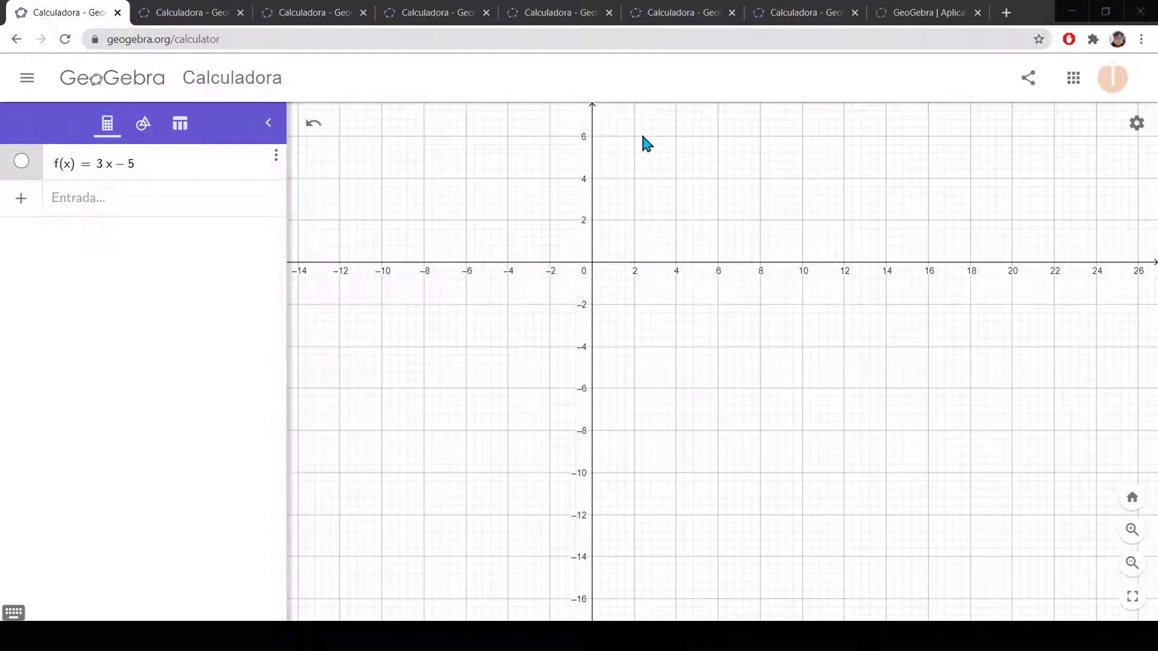
pyautogui.hotkey('ctrl', 'w')
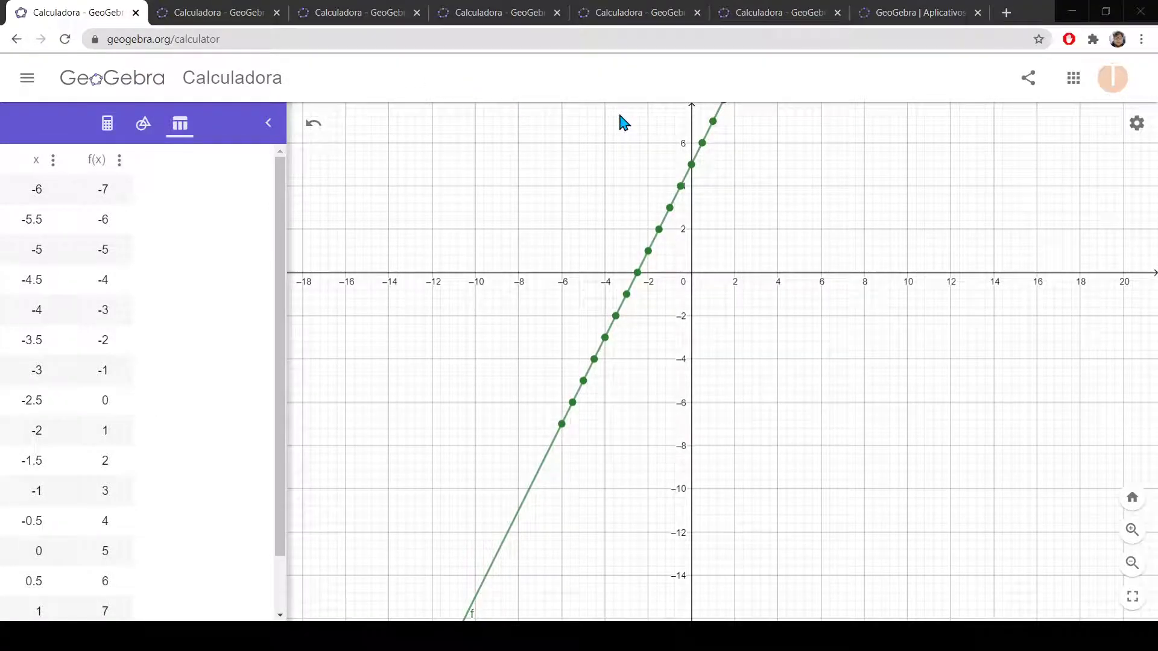
pyautogui.hotkey('ctrl', 'w')
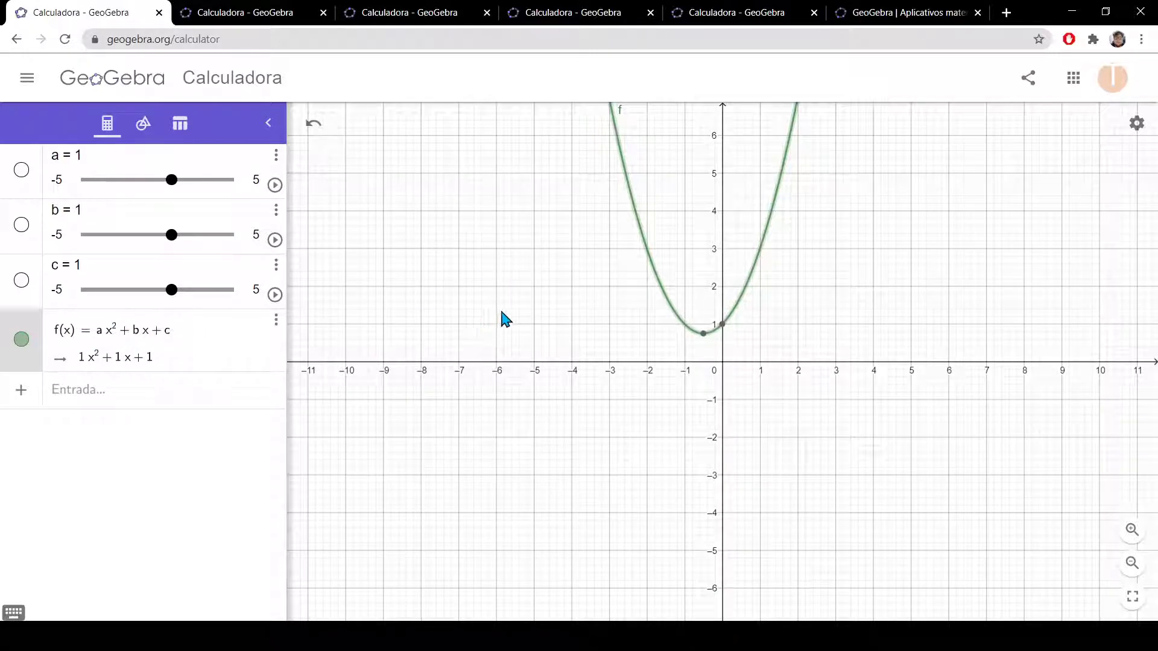
# - Enter ax^2 + bx + c as a trial expression below the existing quadratic function and clear it
pyautogui.moveTo(490, 336); pyautogui.dragTo(372, 444)
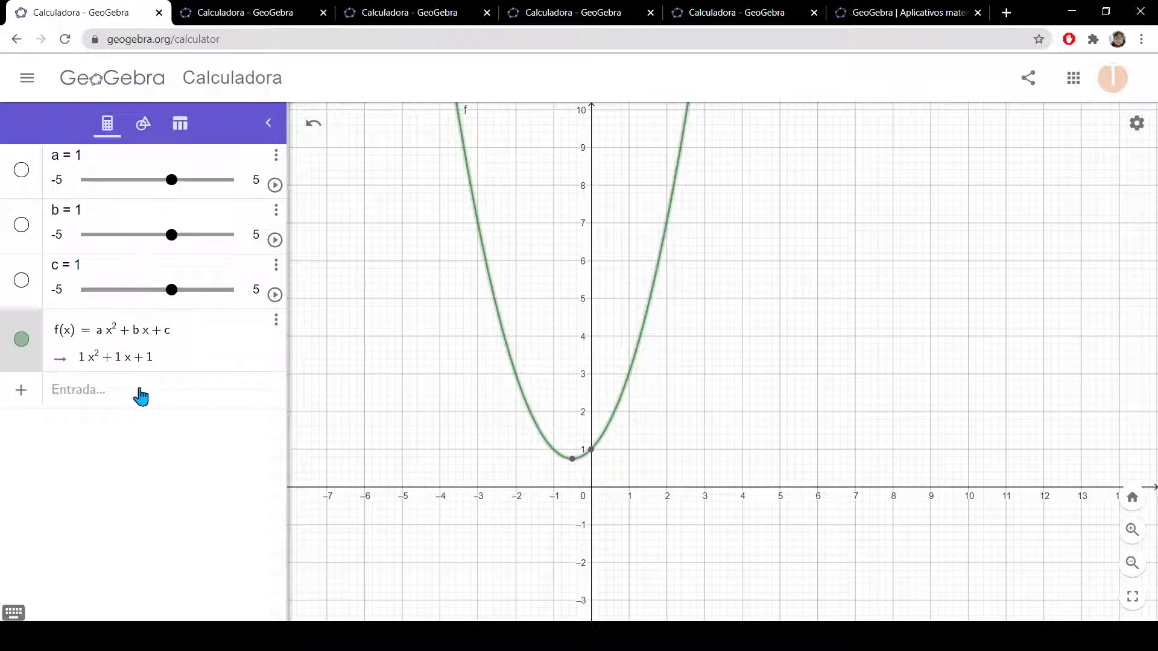
pyautogui.click(103, 407)
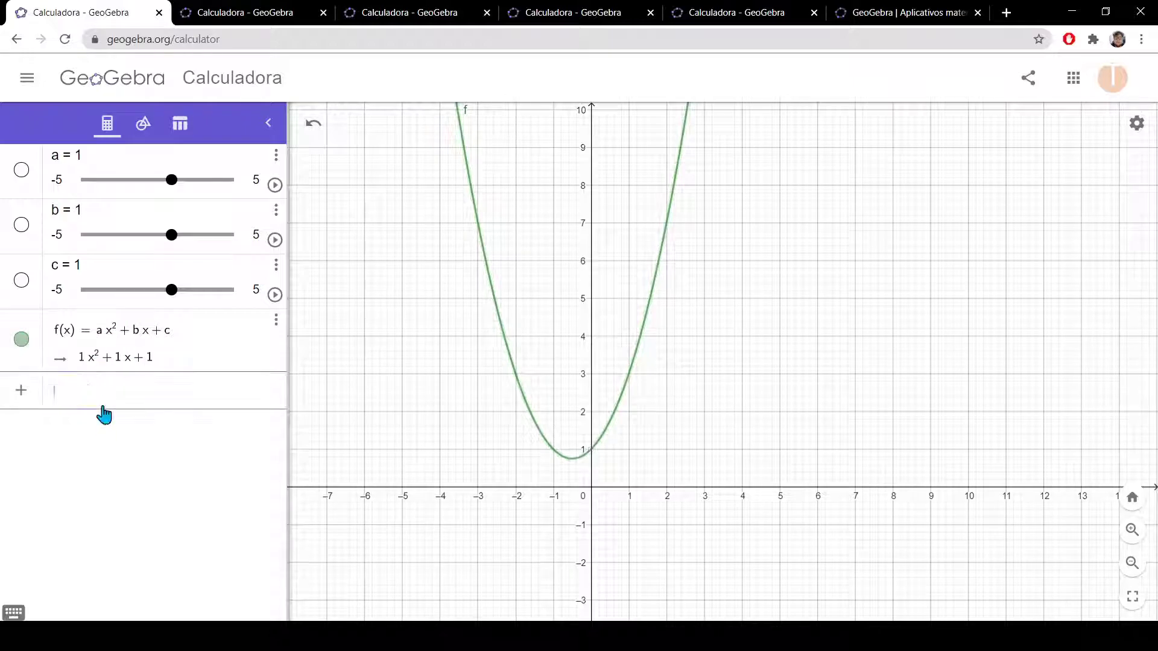
pyautogui.write('ax^')
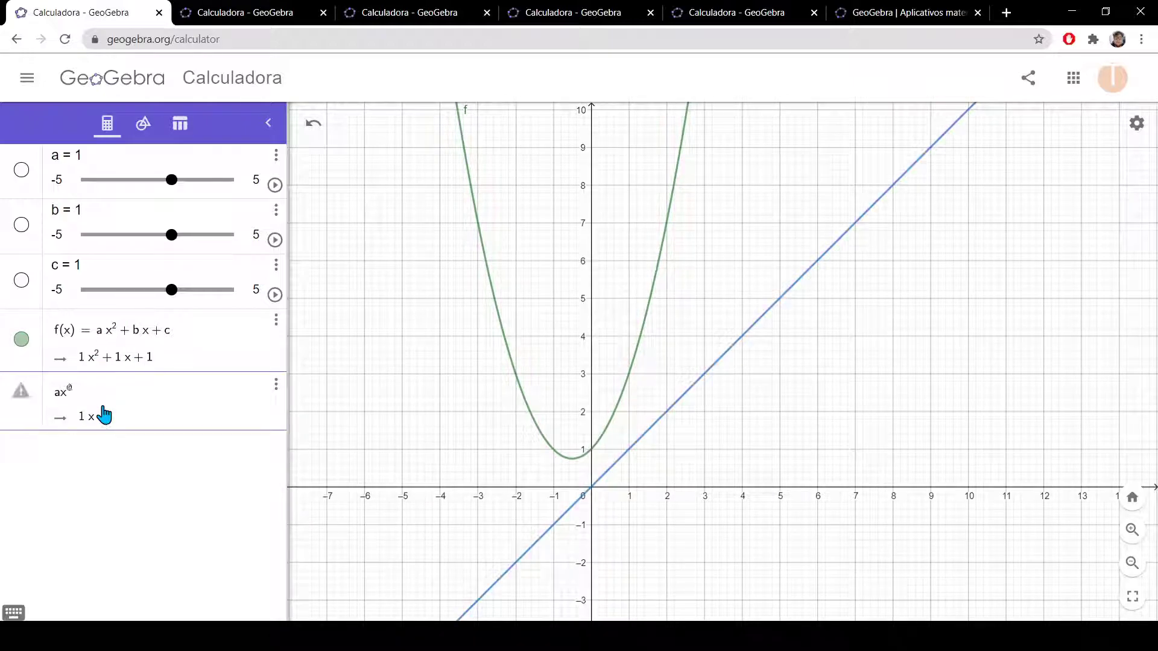
pyautogui.write('2 + bx + c')
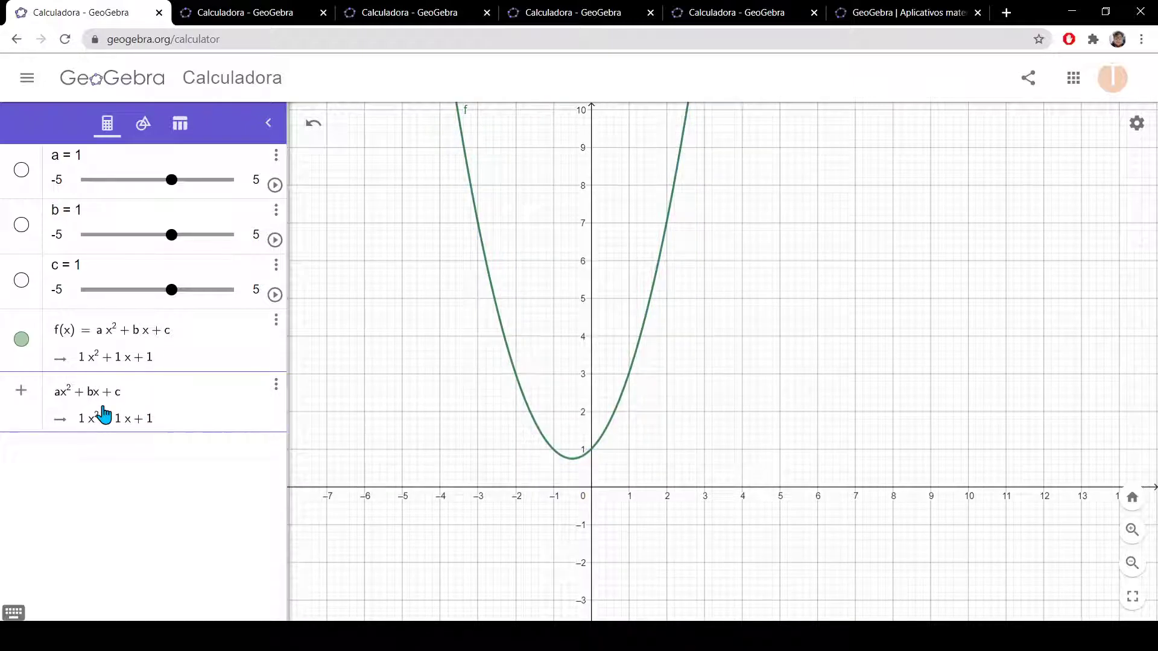
pyautogui.hotkey('ctrl', 'a')
pyautogui.press('BackSpace')
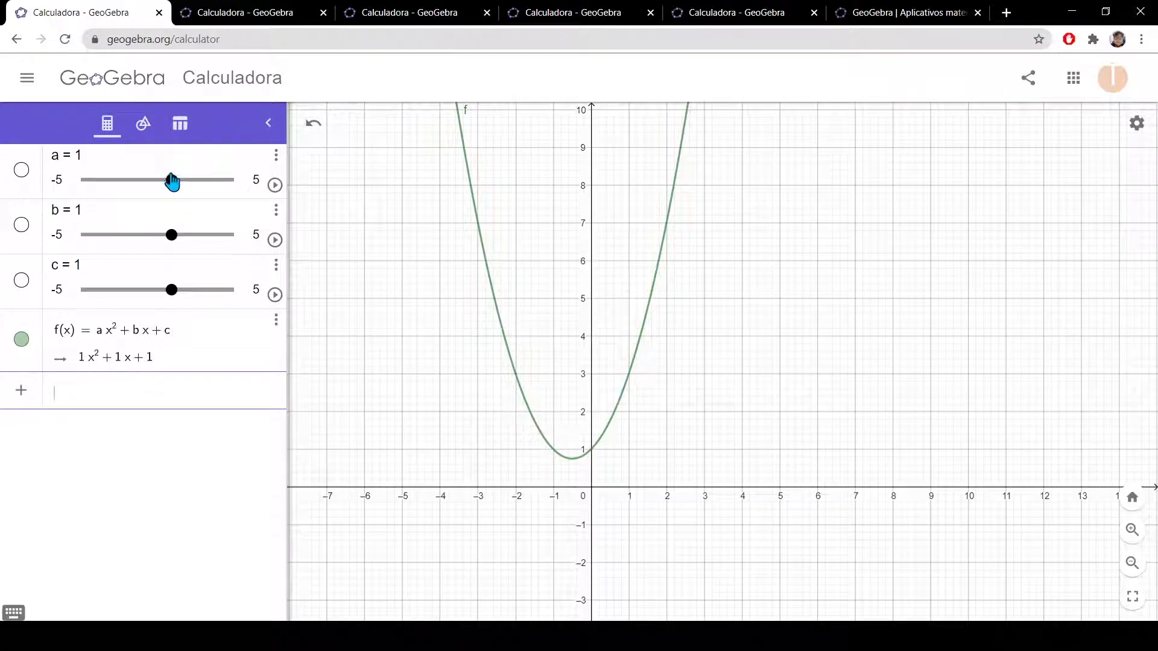
# - Vary the slider of coefficient a in the quadratic function, ending at 1.7
pyautogui.click(175, 184)
pyautogui.moveTo(177, 187)
pyautogui.mouseDown()
pyautogui.moveTo(200, 193)
pyautogui.moveTo(167, 197)
pyautogui.mouseUp()
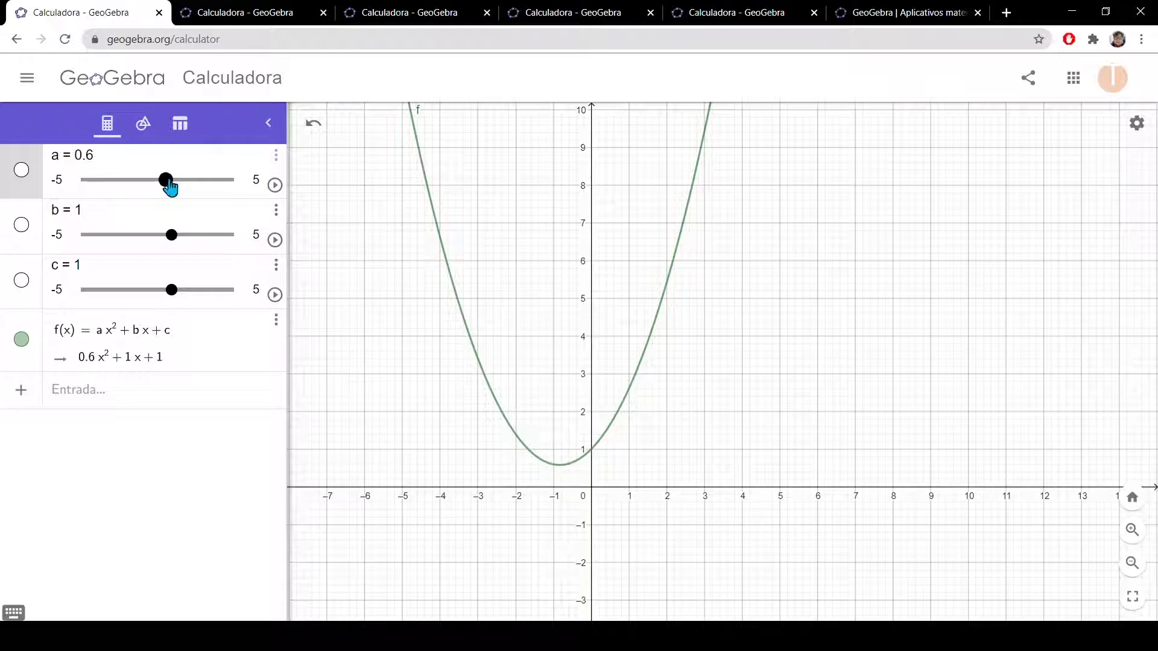
pyautogui.moveTo(168, 181); pyautogui.dragTo(183, 182)
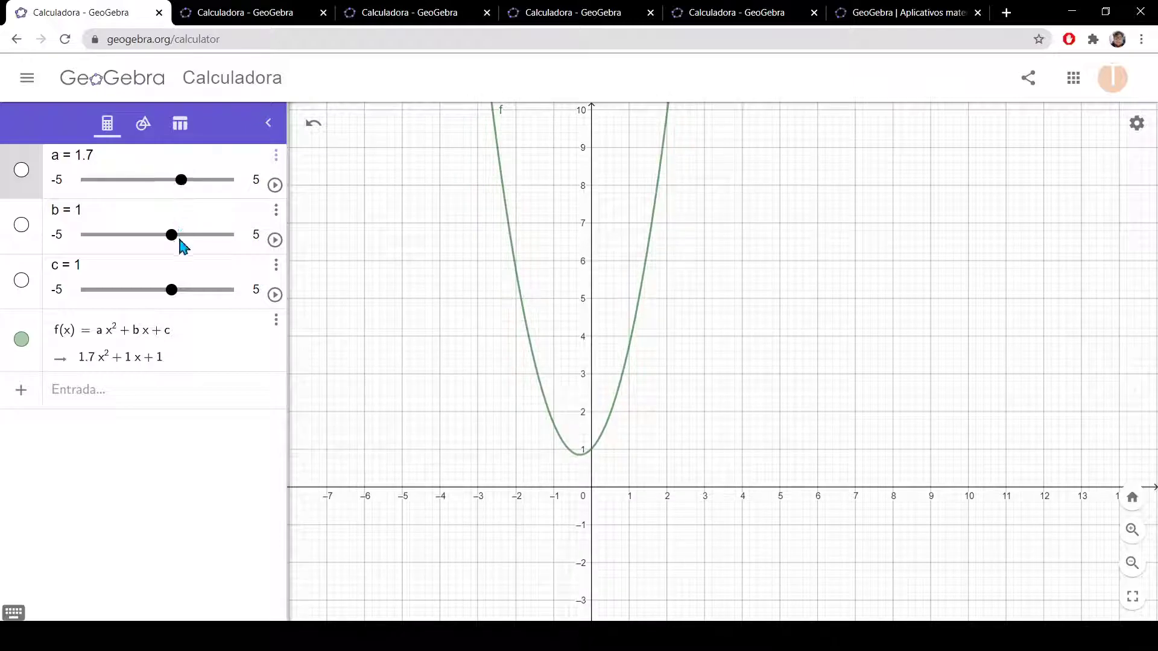
# - Vary the sliders of coefficients b and c in the quadratic function, ending at b = 4.2 and c = 0.3
pyautogui.moveTo(175, 237); pyautogui.dragTo(218, 235)
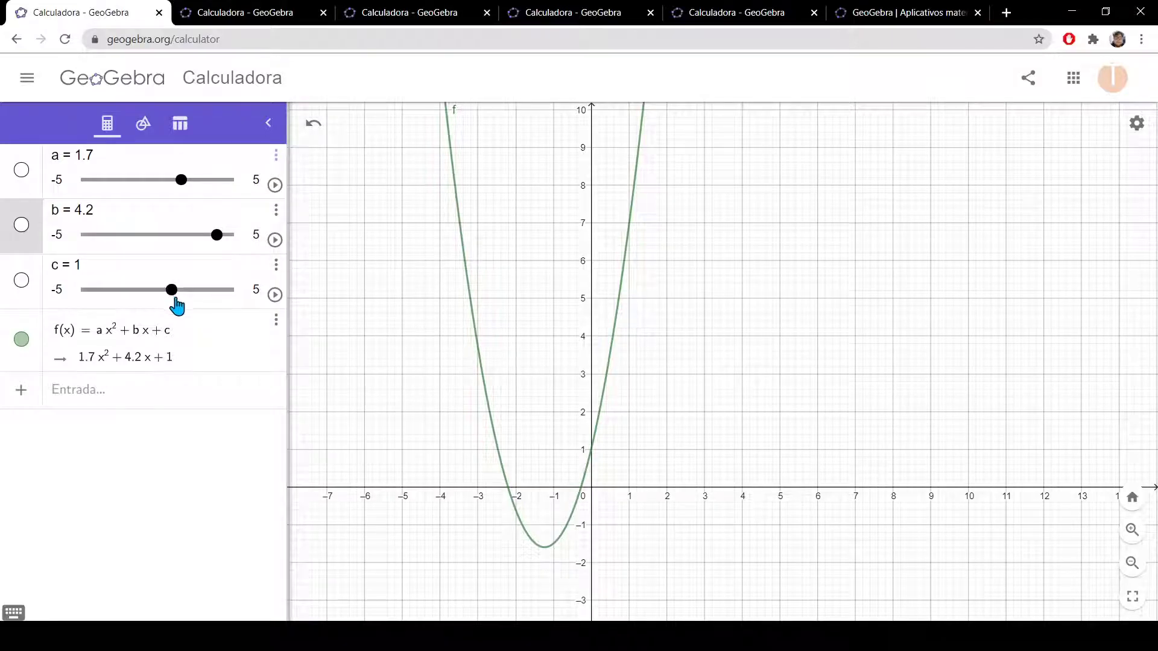
pyautogui.click(174, 302)
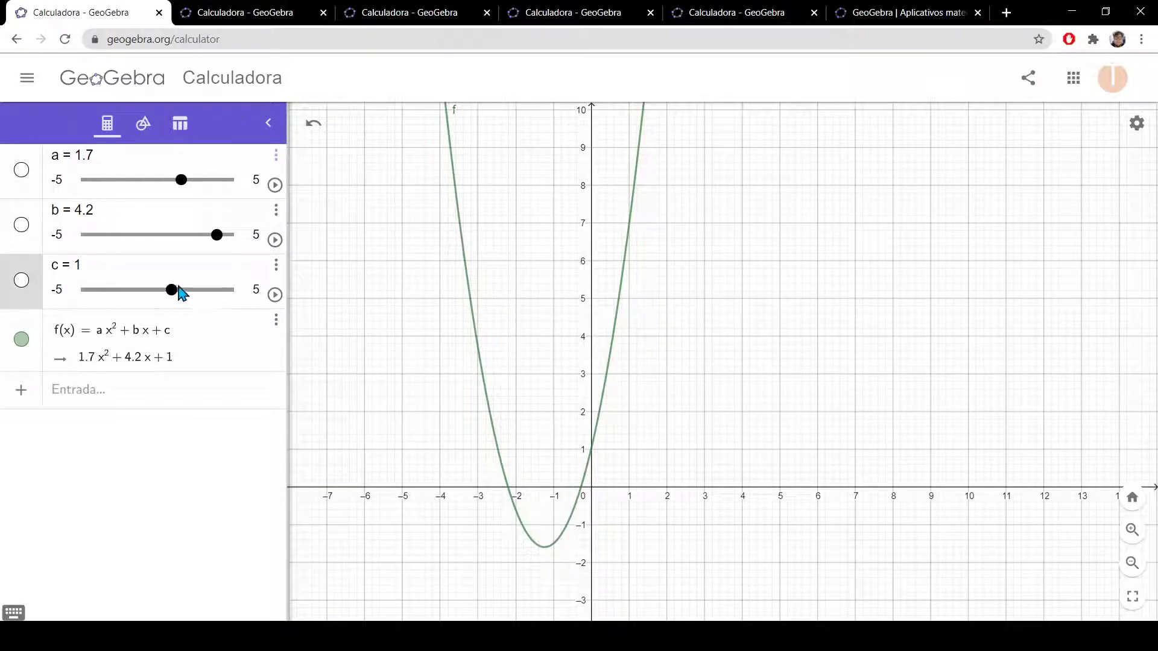
pyautogui.moveTo(176, 293)
pyautogui.mouseDown()
pyautogui.moveTo(225, 297)
pyautogui.moveTo(91, 298)
pyautogui.moveTo(162, 298)
pyautogui.mouseUp()
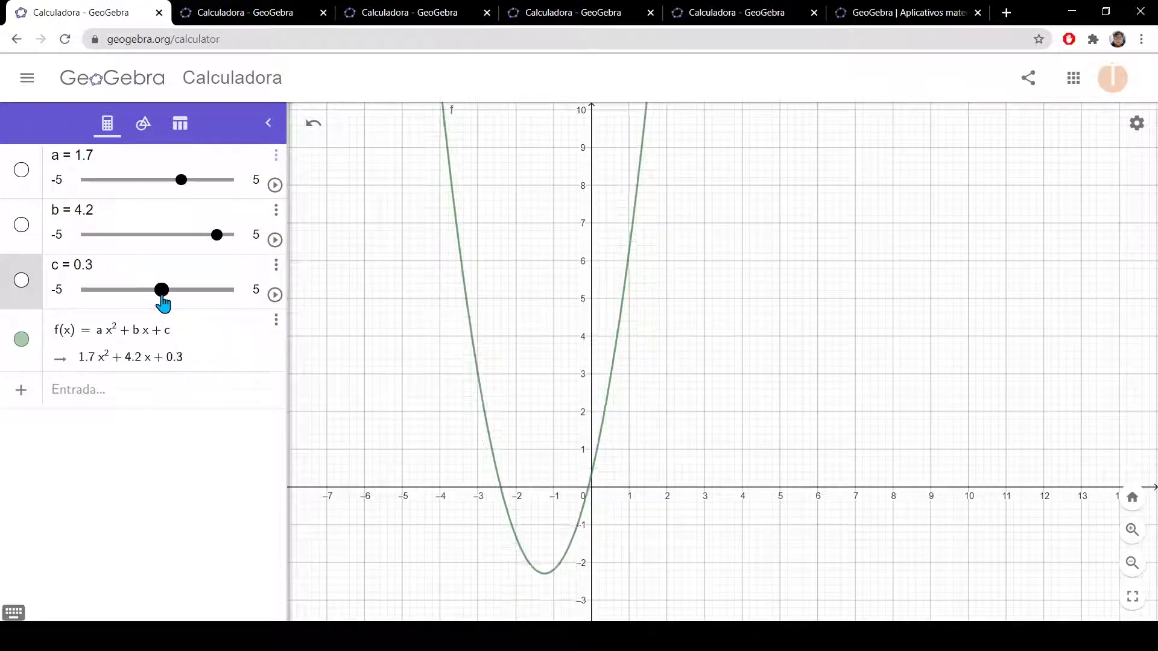
pyautogui.scroll(-5, 325, 284)
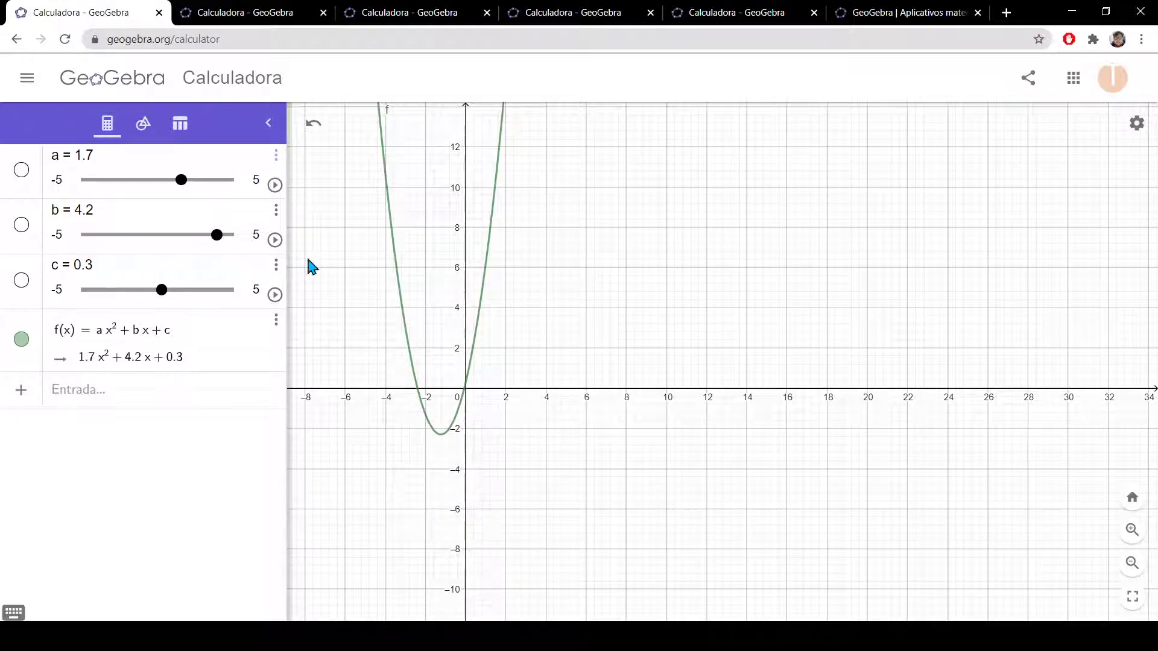
pyautogui.moveTo(345, 294); pyautogui.dragTo(473, 466)
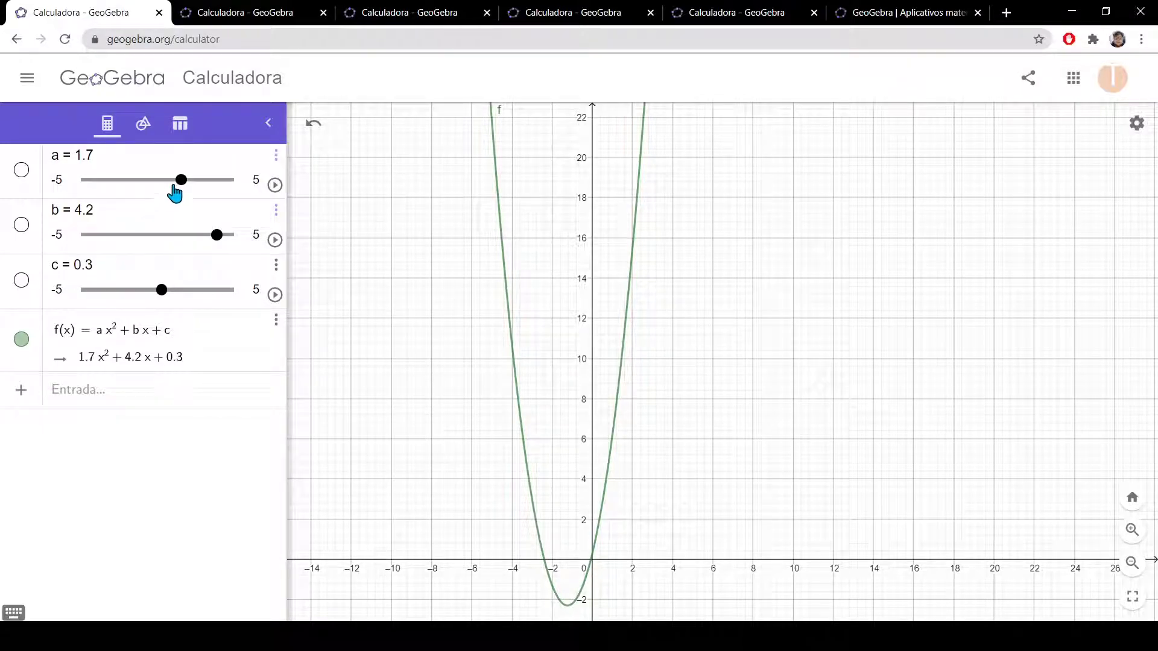
# - Look through the options available for the quadratic function, including its table of values, and dismiss them
pyautogui.click(182, 126)
pyautogui.click(104, 127)
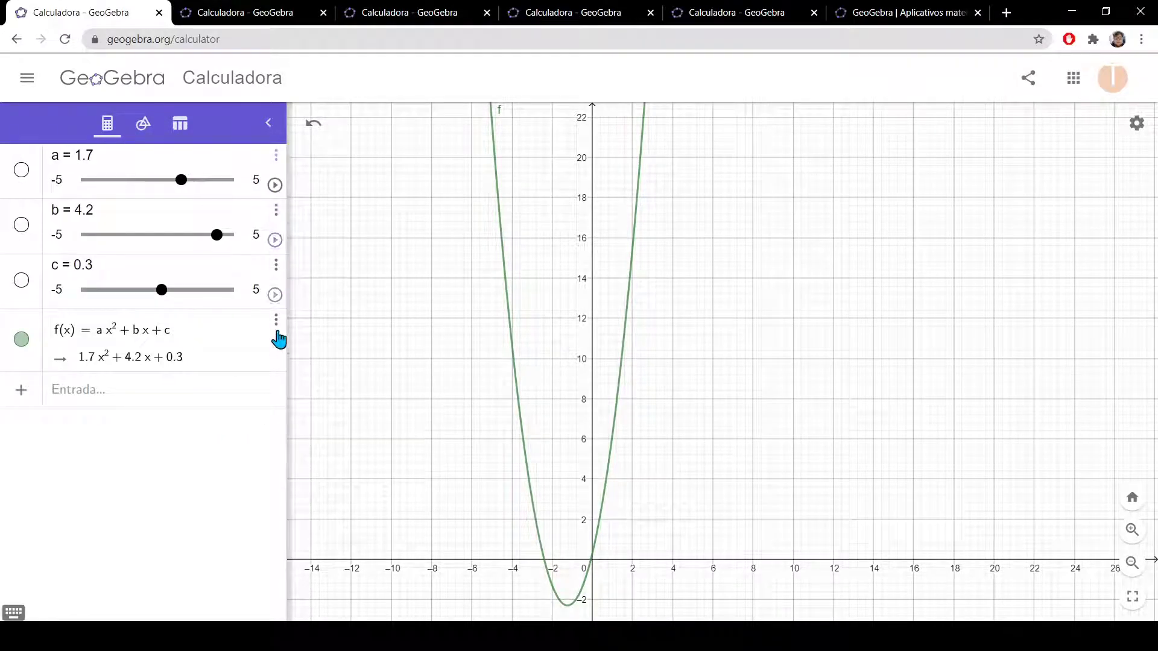
pyautogui.click(278, 328)
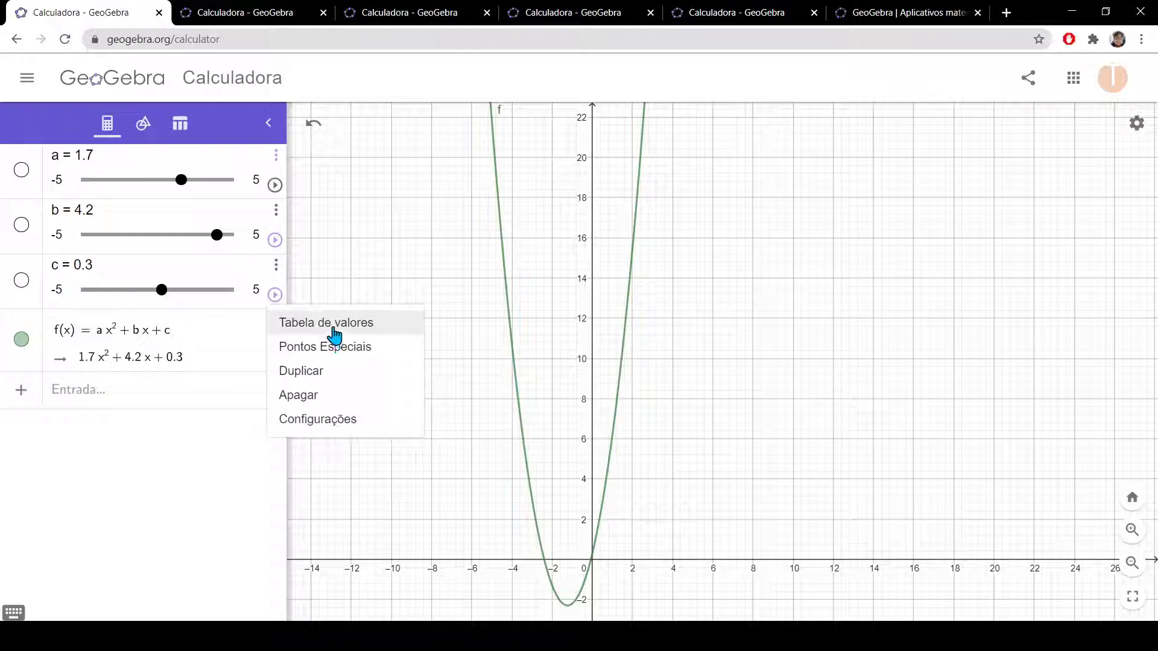
pyautogui.click(414, 218)
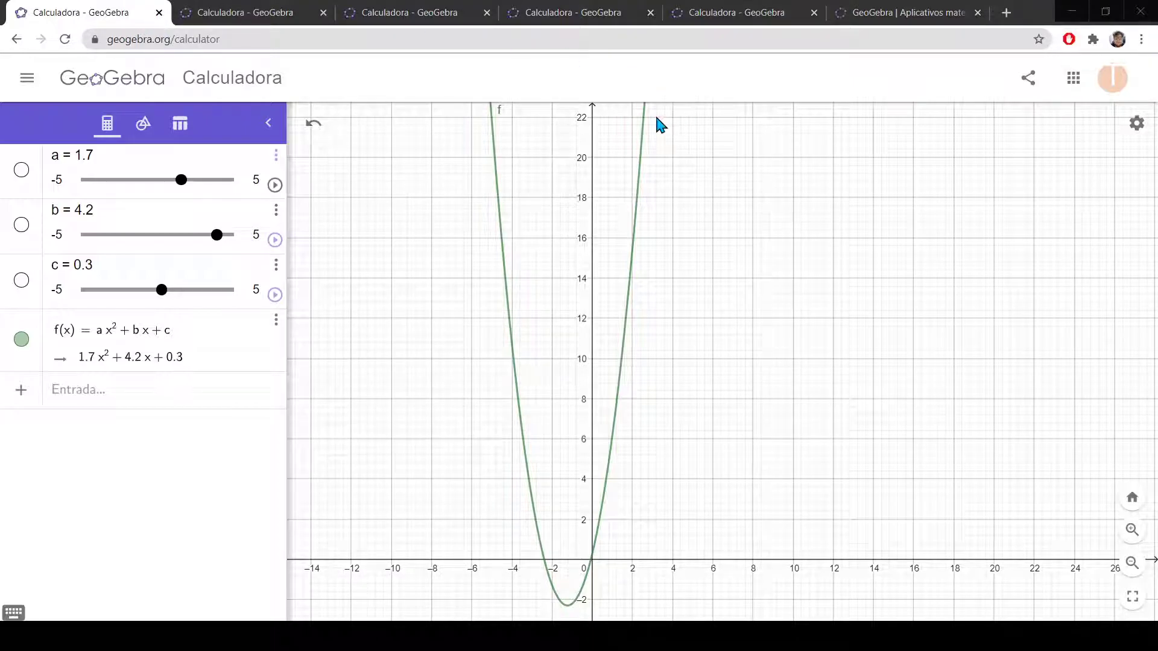
# - Close the quadratic function's calculator tab and examine the graphs of sen(x), cos(x), tg(x) and ln(x)
pyautogui.hotkey('ctrl', 'w')
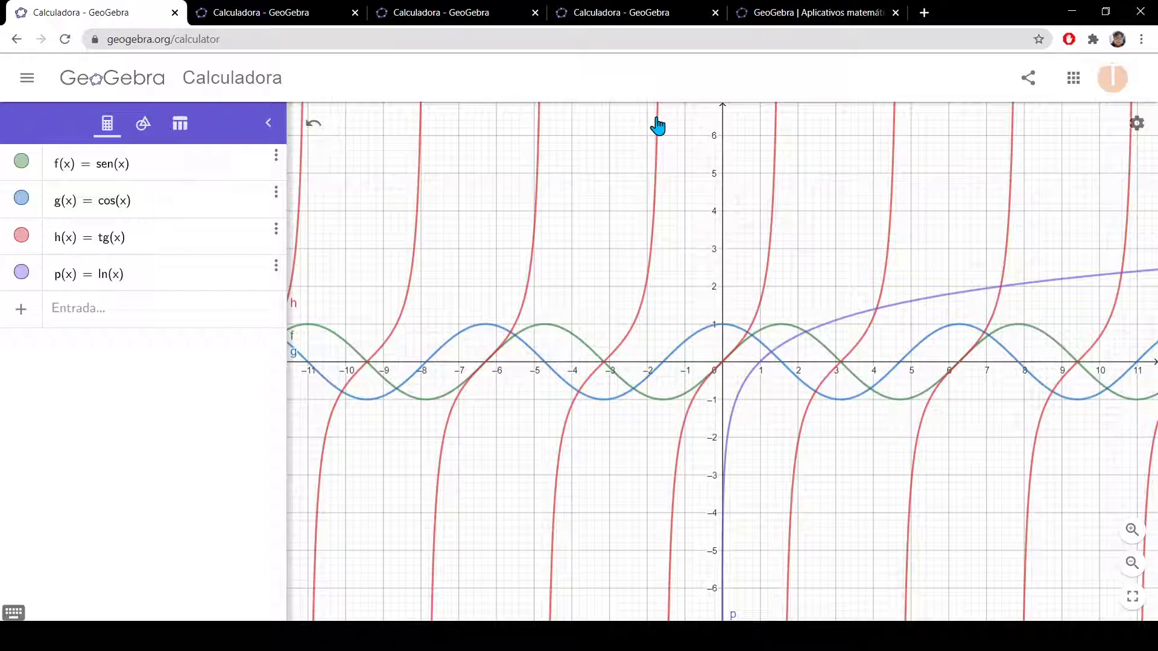
pyautogui.scroll(3, 751, 324)
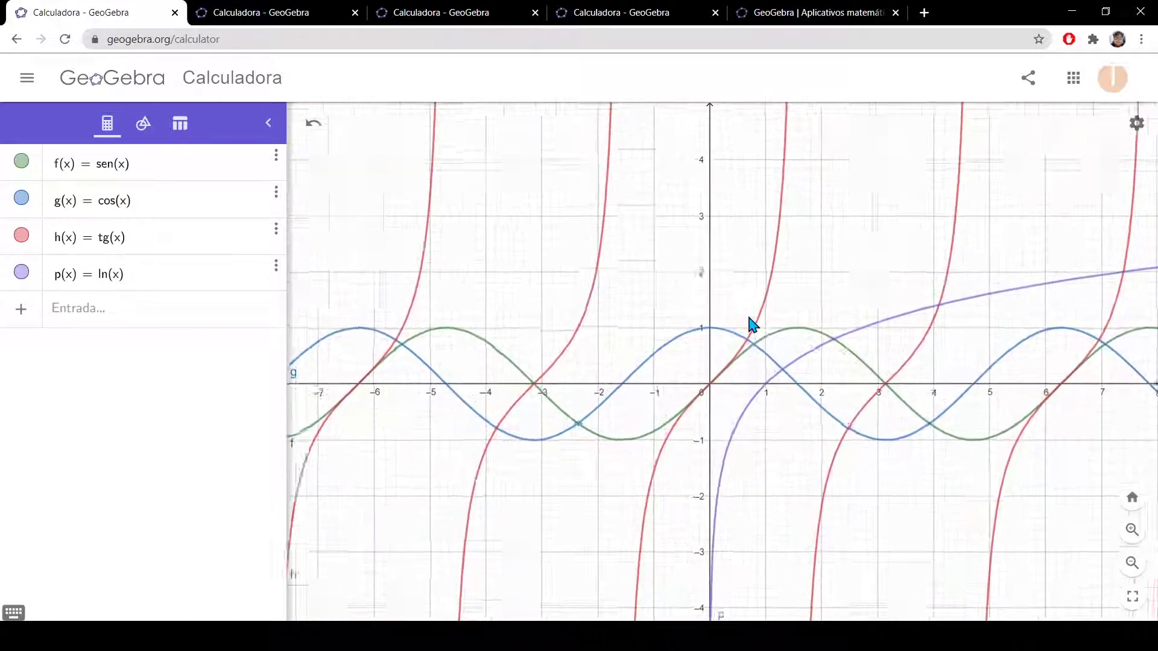
pyautogui.moveTo(750, 326); pyautogui.dragTo(541, 353)
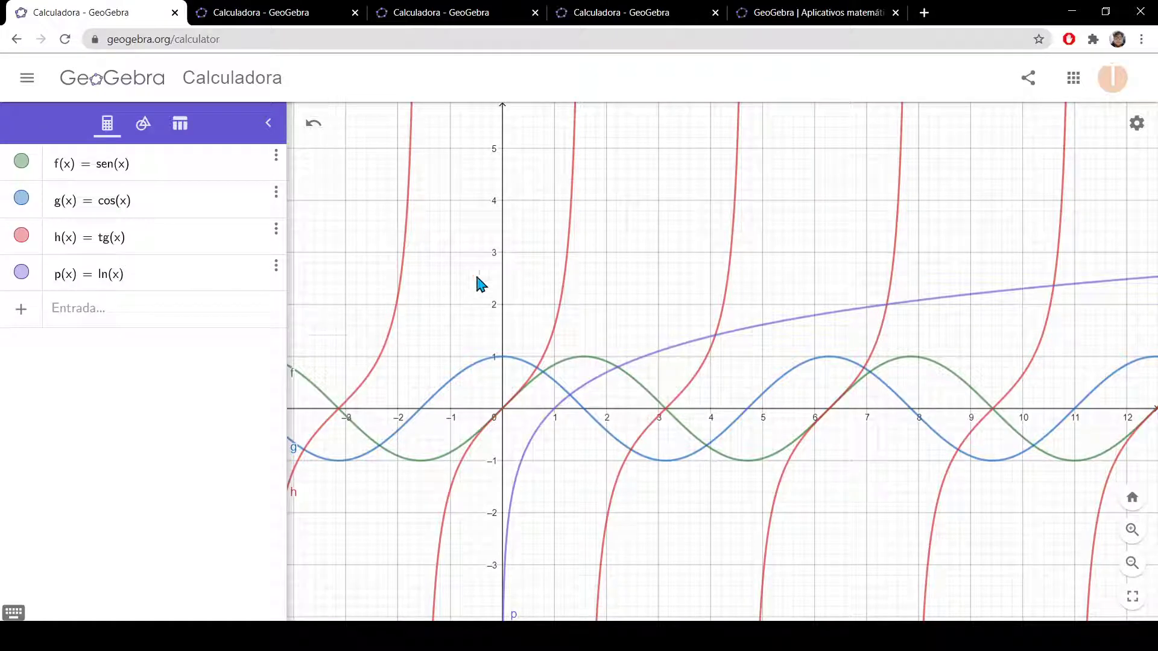
pyautogui.scroll(-2, 476, 277)
pyautogui.moveTo(426, 289); pyautogui.dragTo(543, 155)
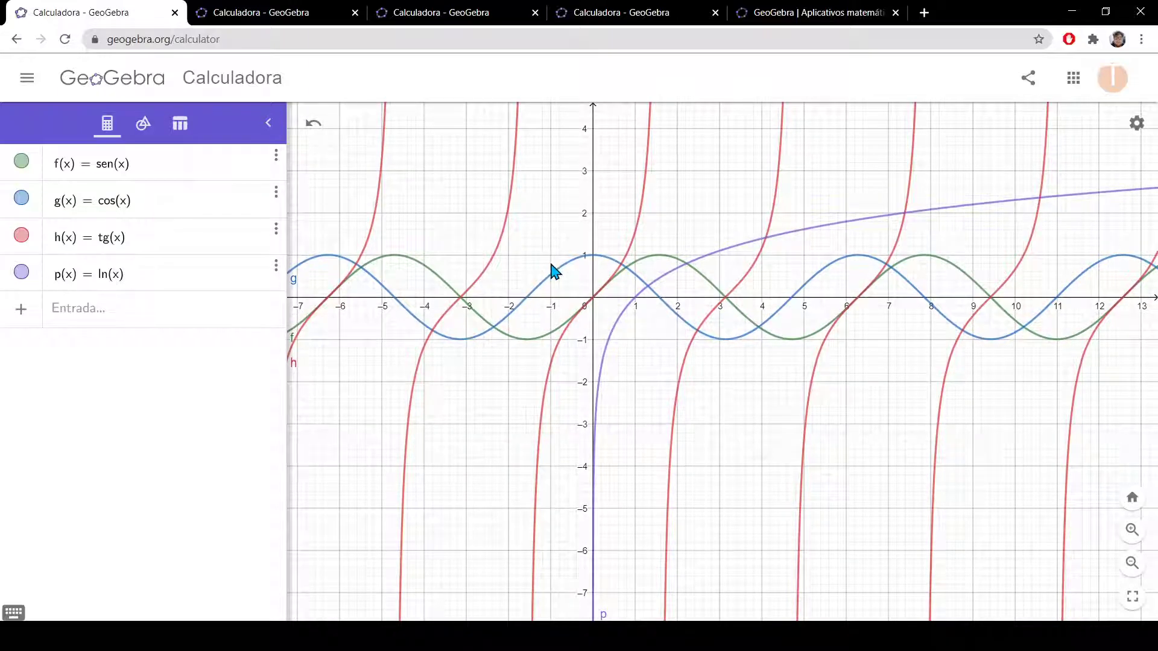
pyautogui.click(194, 312)
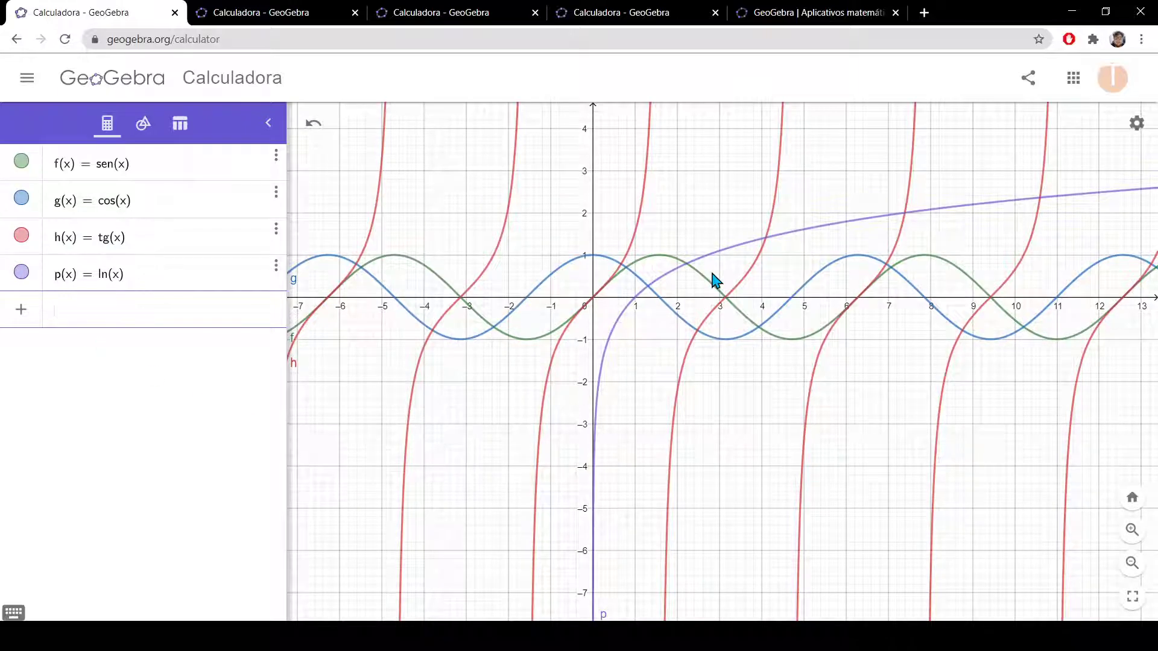
# - Hide the graphs of g(x) = cos(x), h(x) = tg(x) and p(x) = ln(x), leaving only f(x) = sen(x)
pyautogui.click(22, 198)
pyautogui.click(21, 235)
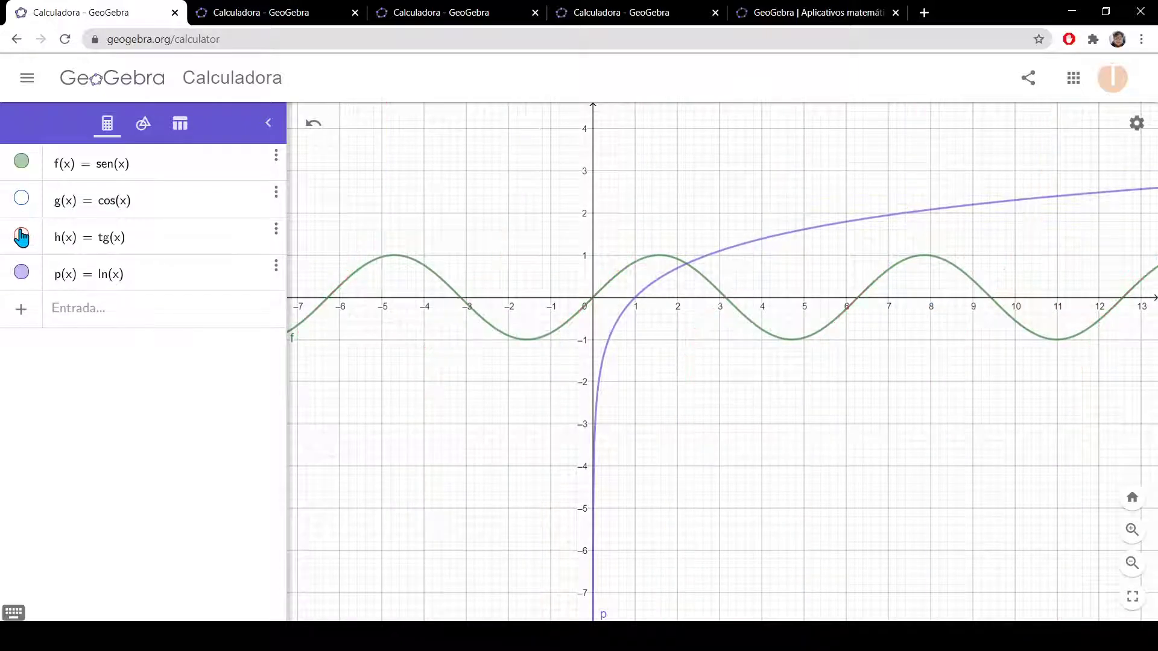
pyautogui.click(21, 273)
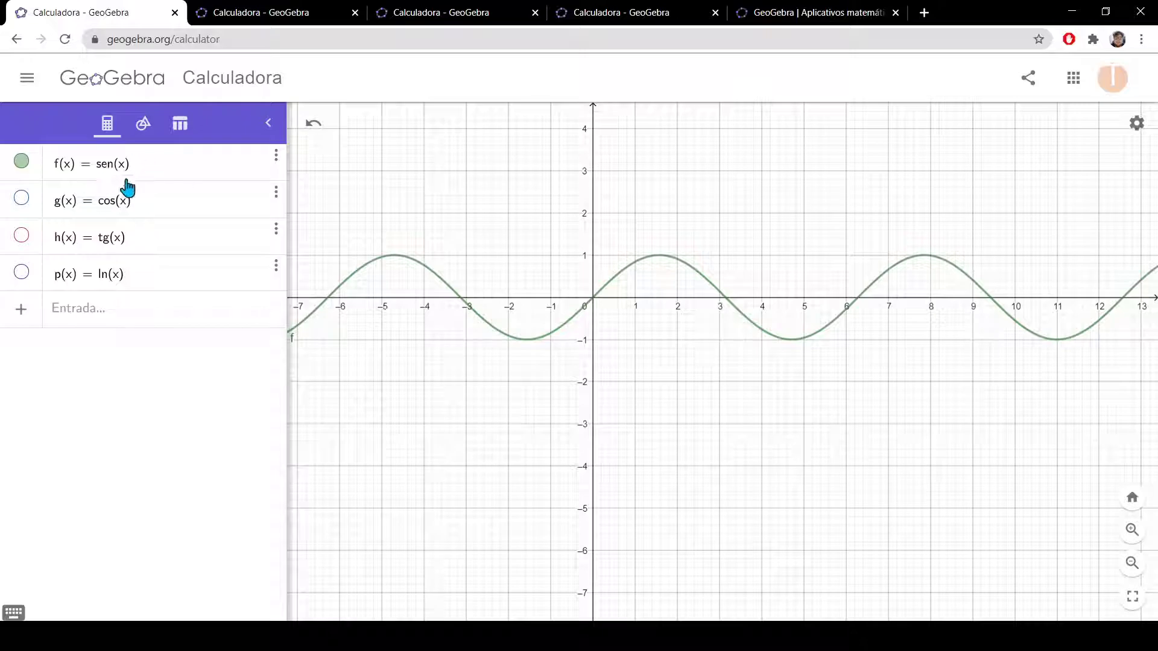
# - Show the graph of p(x) = ln(x) again and inspect the coordinates of its intersection with sen(x)
pyautogui.click(20, 275)
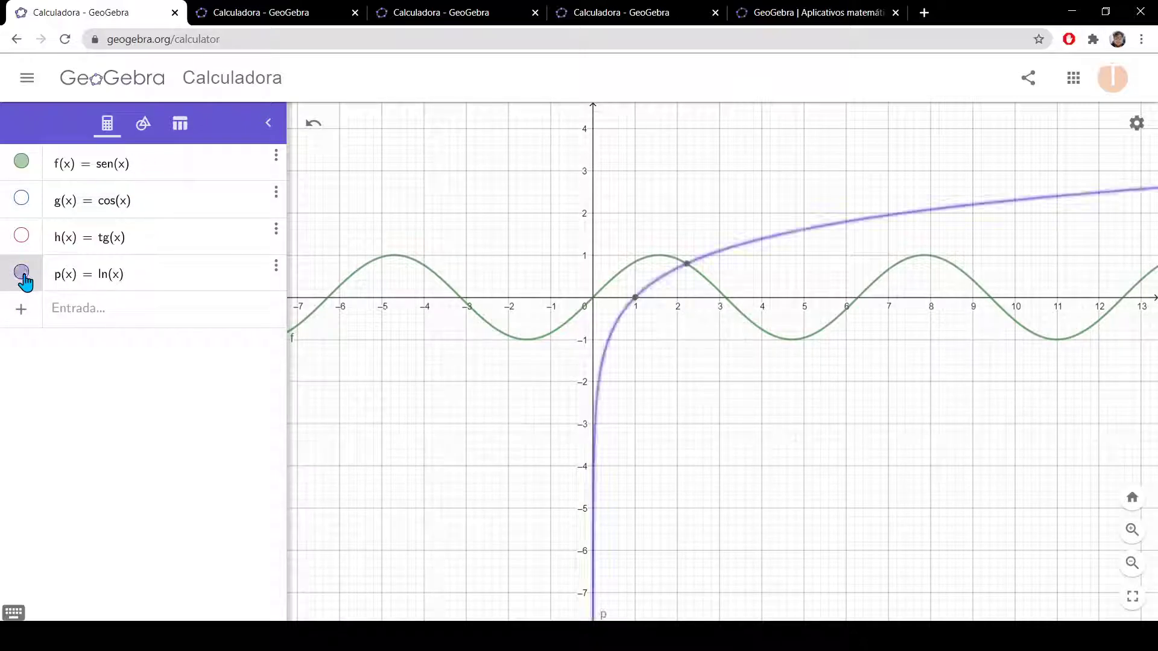
pyautogui.click(688, 265)
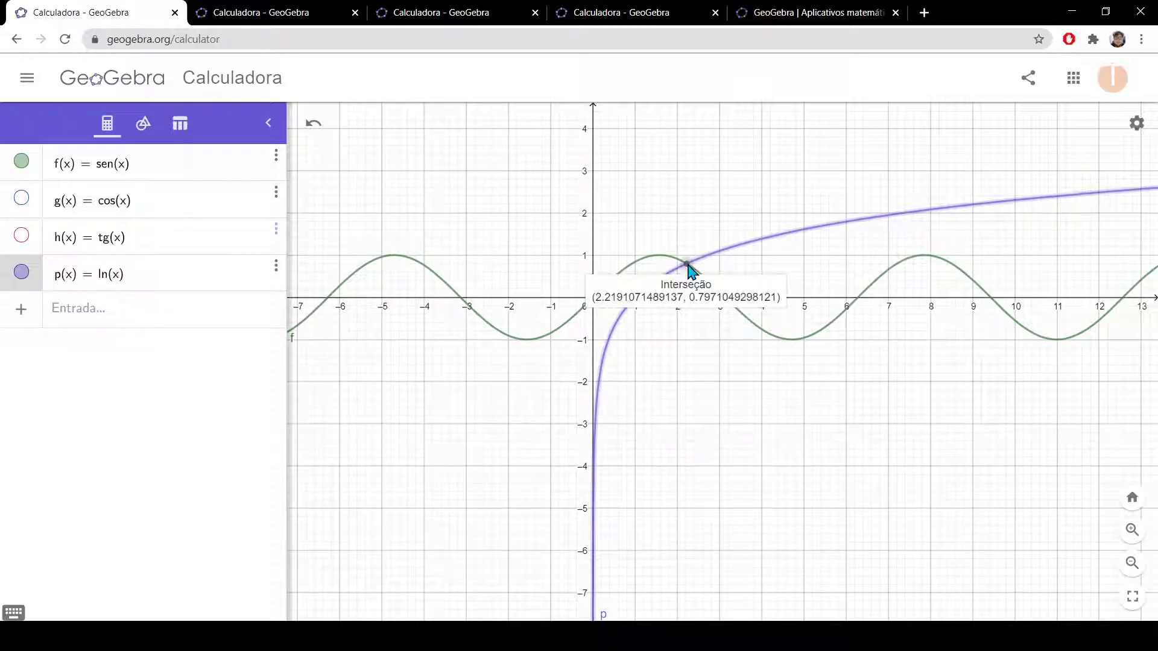
pyautogui.click(688, 240)
pyautogui.scroll(3, 684, 240)
pyautogui.scroll(-2, 689, 241)
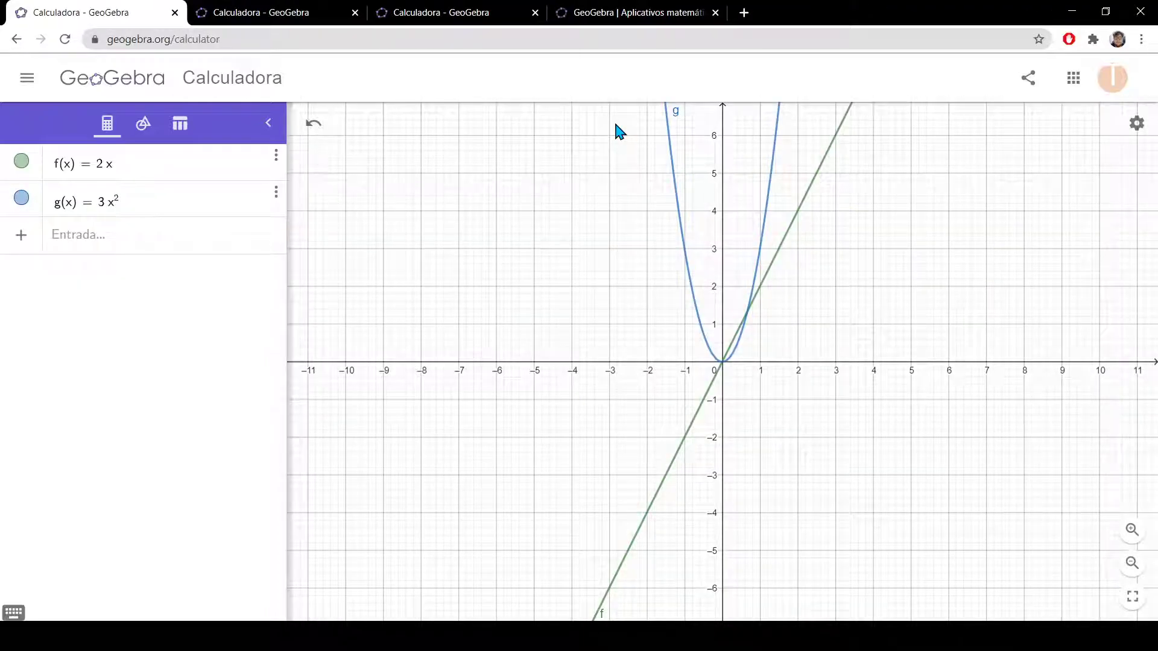
# - Add the composite function f(g(x)) below f(x) = 2x and g(x) = 3x²
pyautogui.scroll(5, 607, 221)
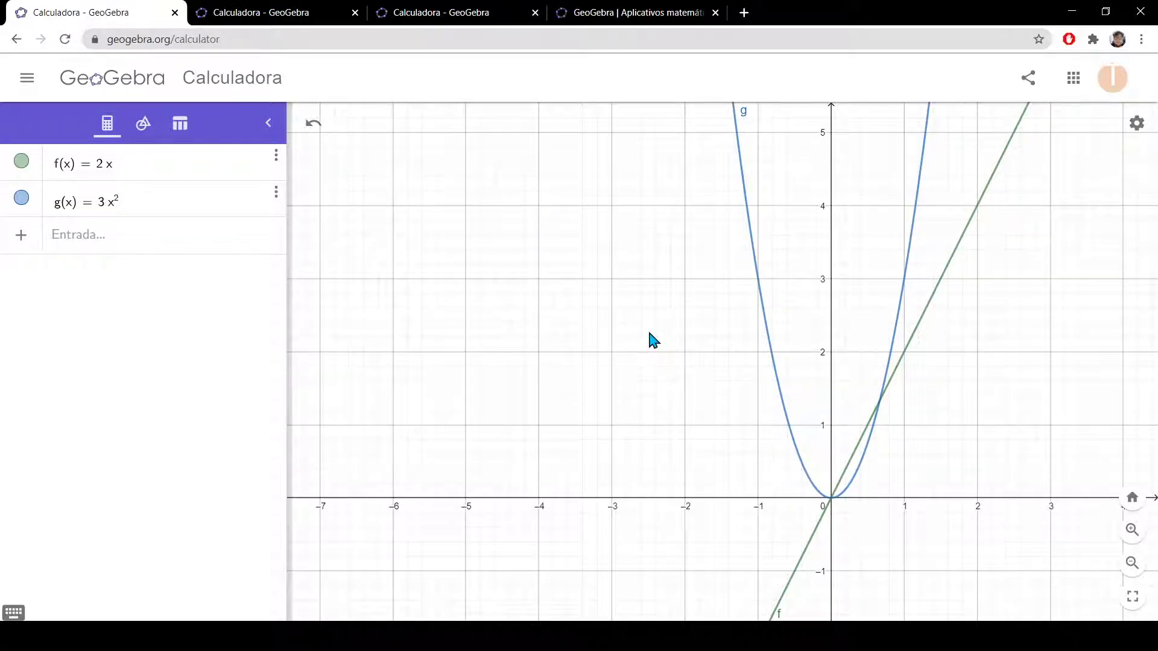
pyautogui.moveTo(649, 333); pyautogui.dragTo(447, 336)
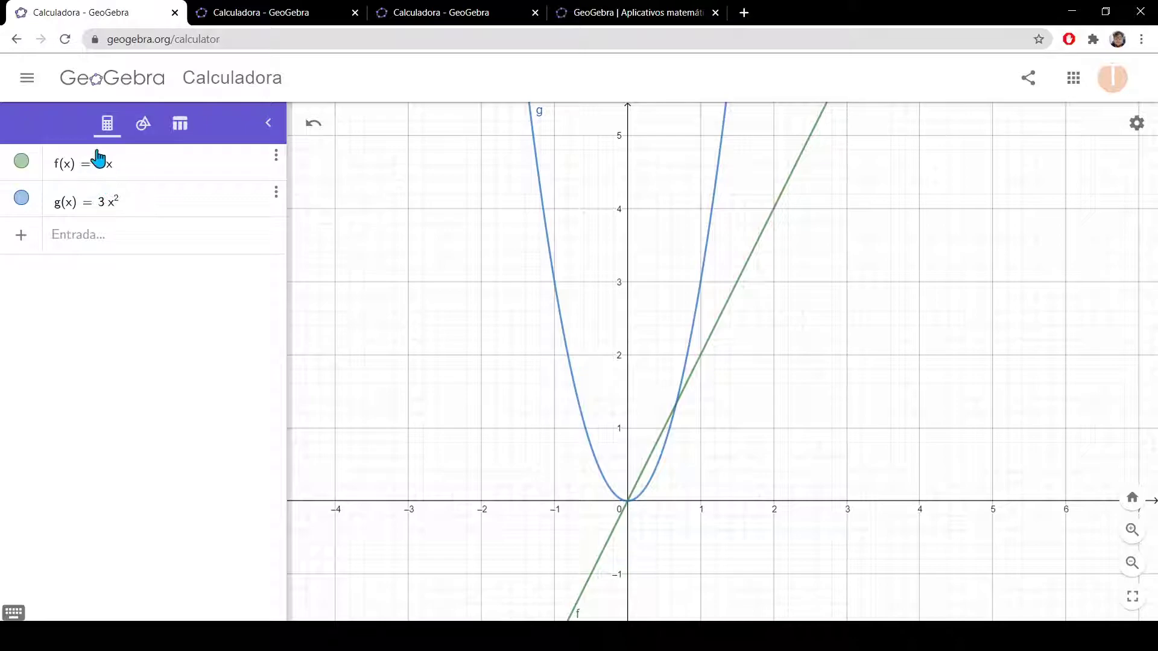
pyautogui.click(70, 230)
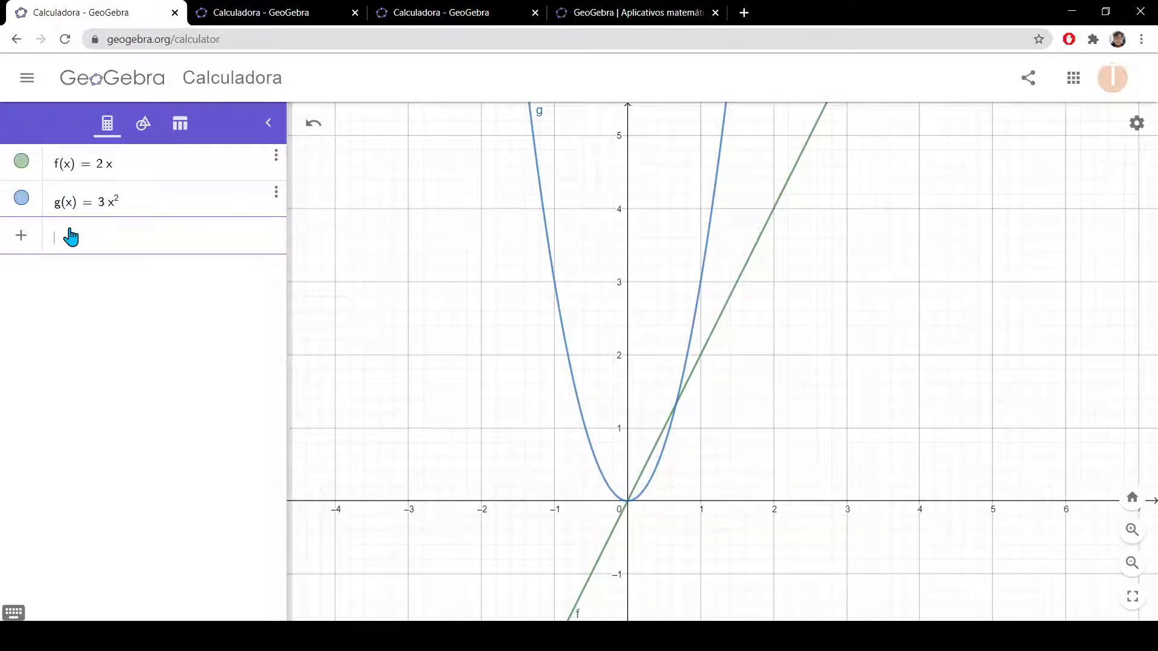
pyautogui.write('f(')
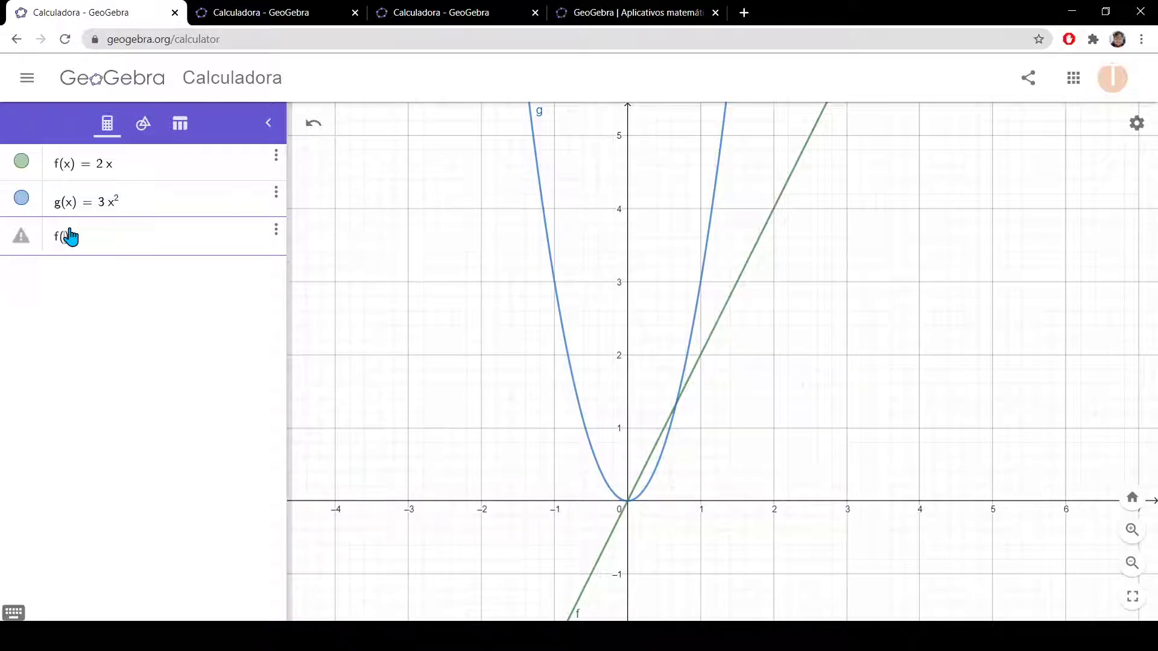
pyautogui.write('g(x)')
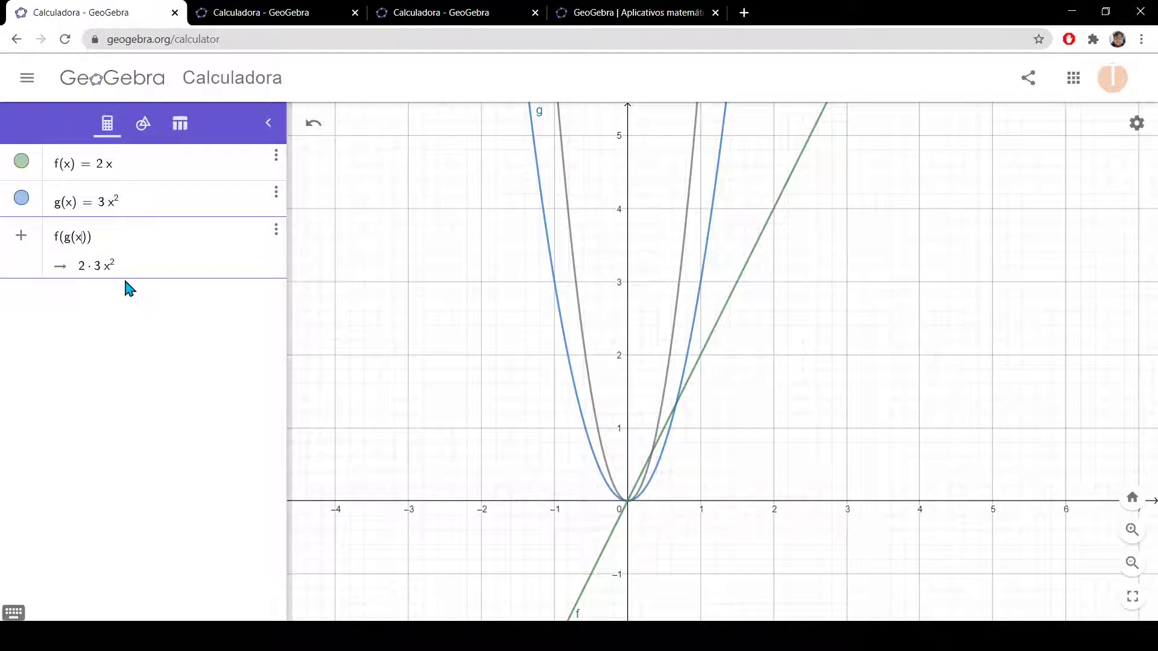
pyautogui.press('Return')
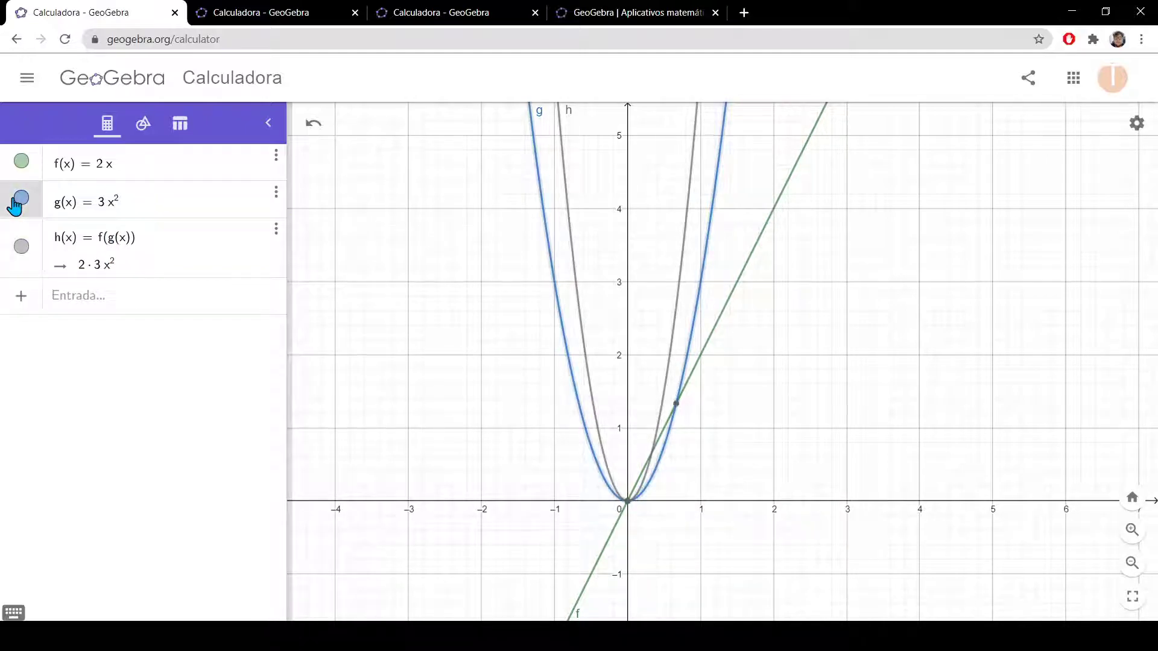
# - Hide the graphs of f(x) and g(x), and add the composite function g(f(x))
pyautogui.click(21, 197)
pyautogui.click(21, 160)
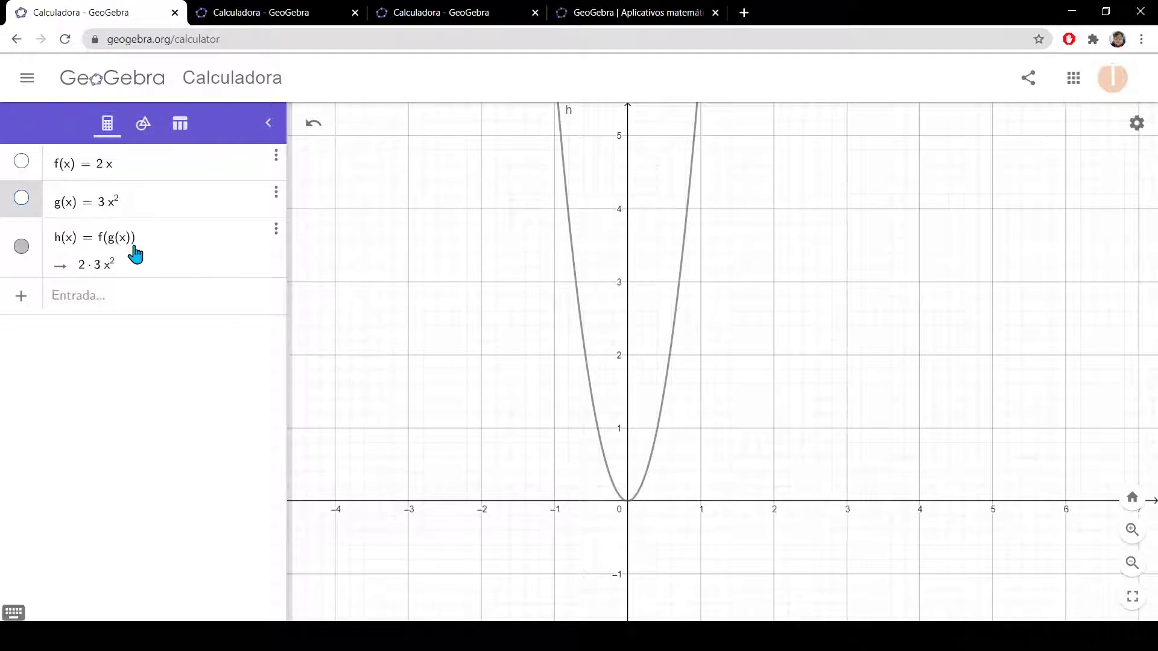
pyautogui.click(123, 302)
pyautogui.write('g')
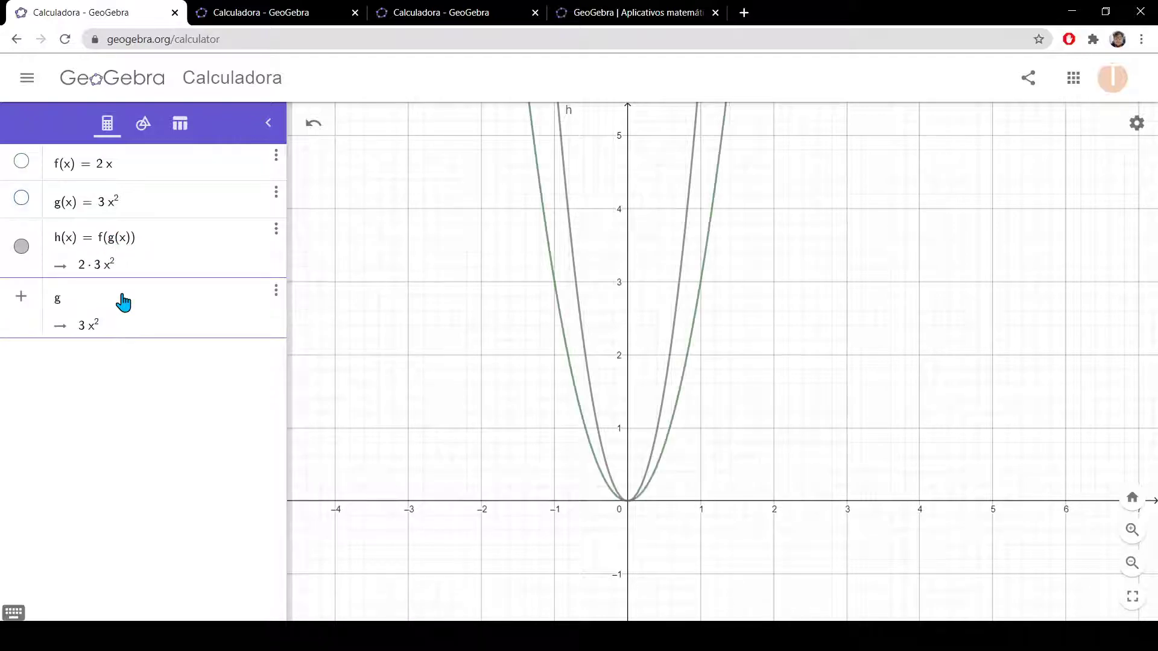
pyautogui.write('(f(x')
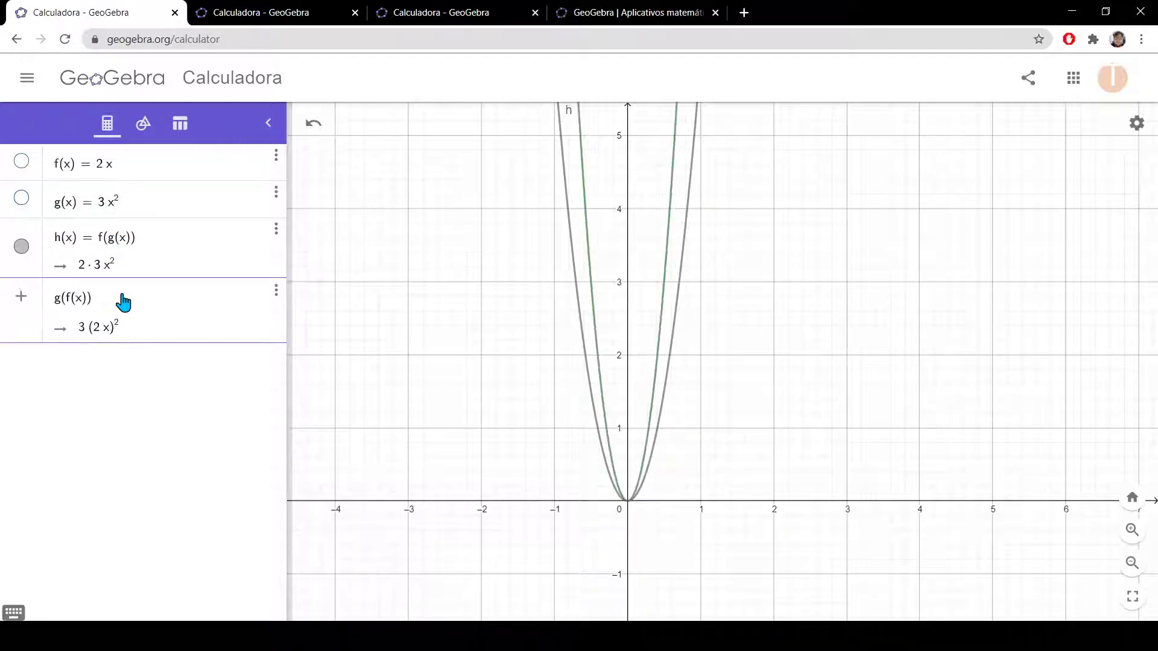
pyautogui.press('Return')
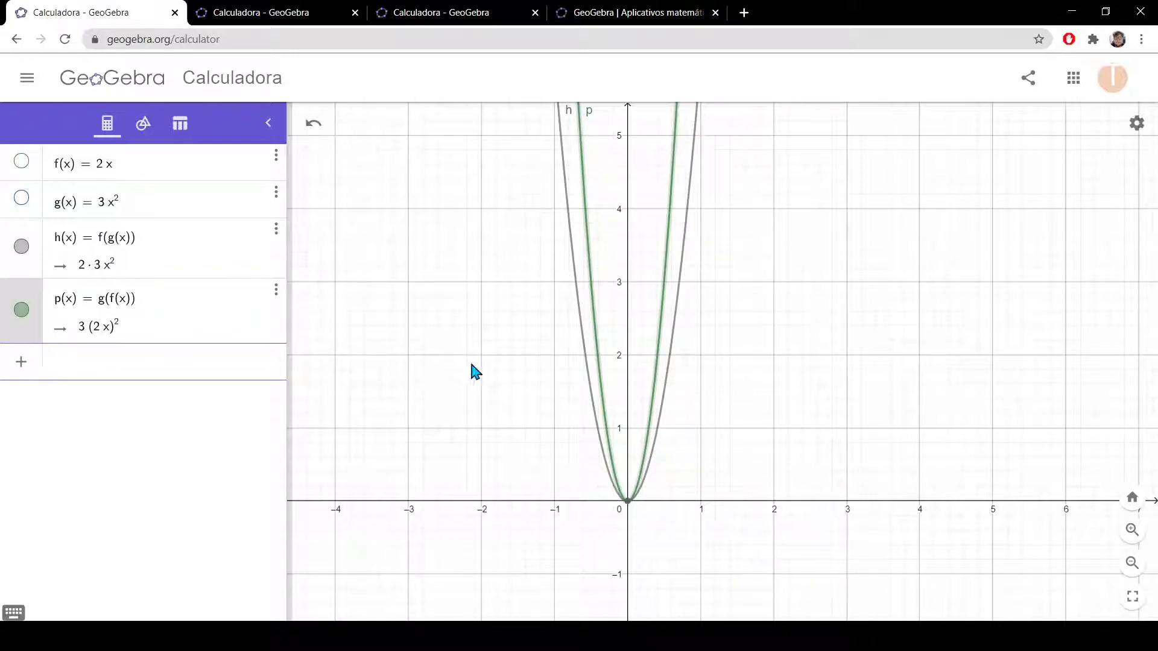
# - Show the graphs of f(x) = 2x and g(x) = 3x² again and hide the composite g(f(x))
pyautogui.scroll(-3, 479, 405)
pyautogui.scroll(2, 479, 405)
pyautogui.scroll(-1, 481, 405)
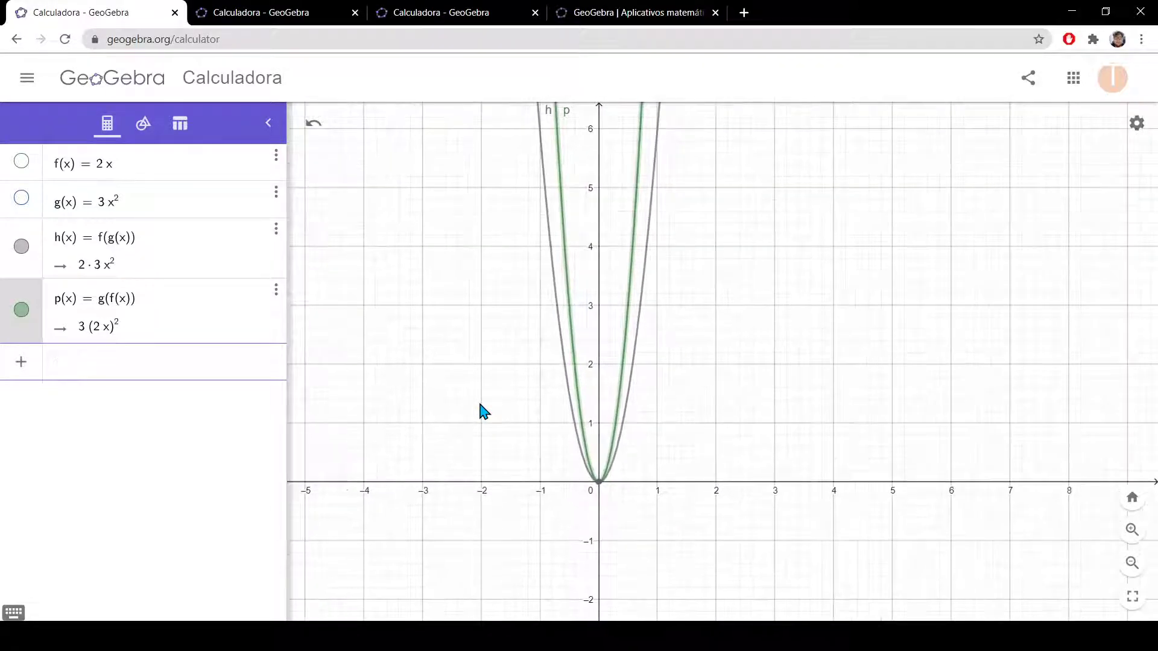
pyautogui.moveTo(479, 405); pyautogui.dragTo(481, 459)
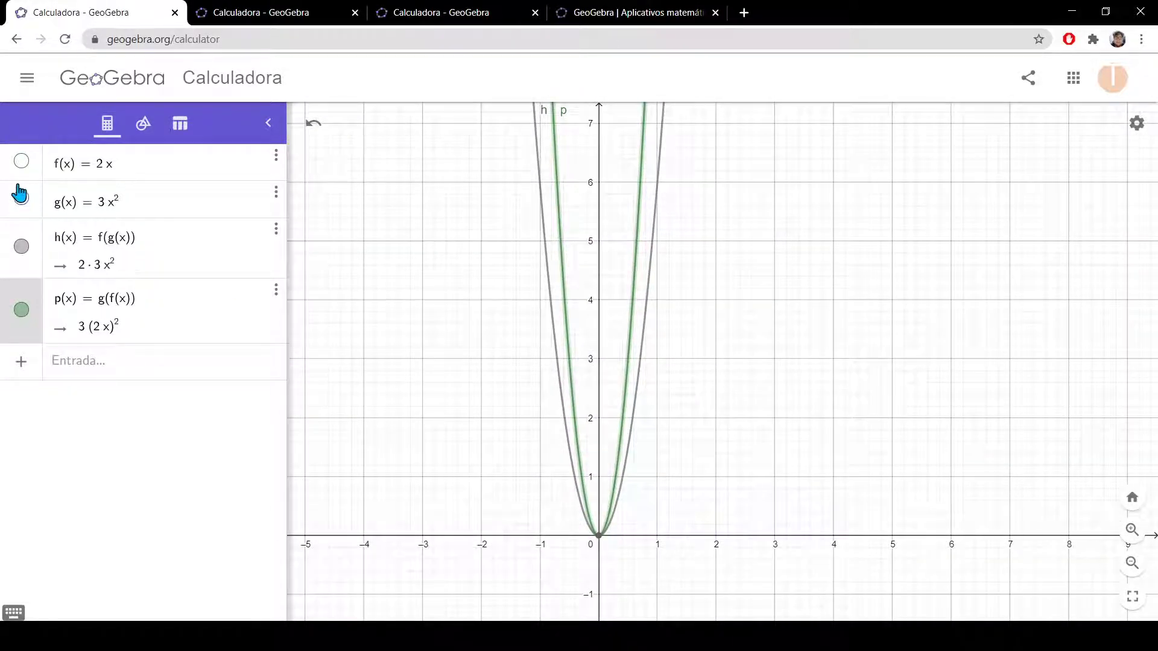
pyautogui.click(21, 164)
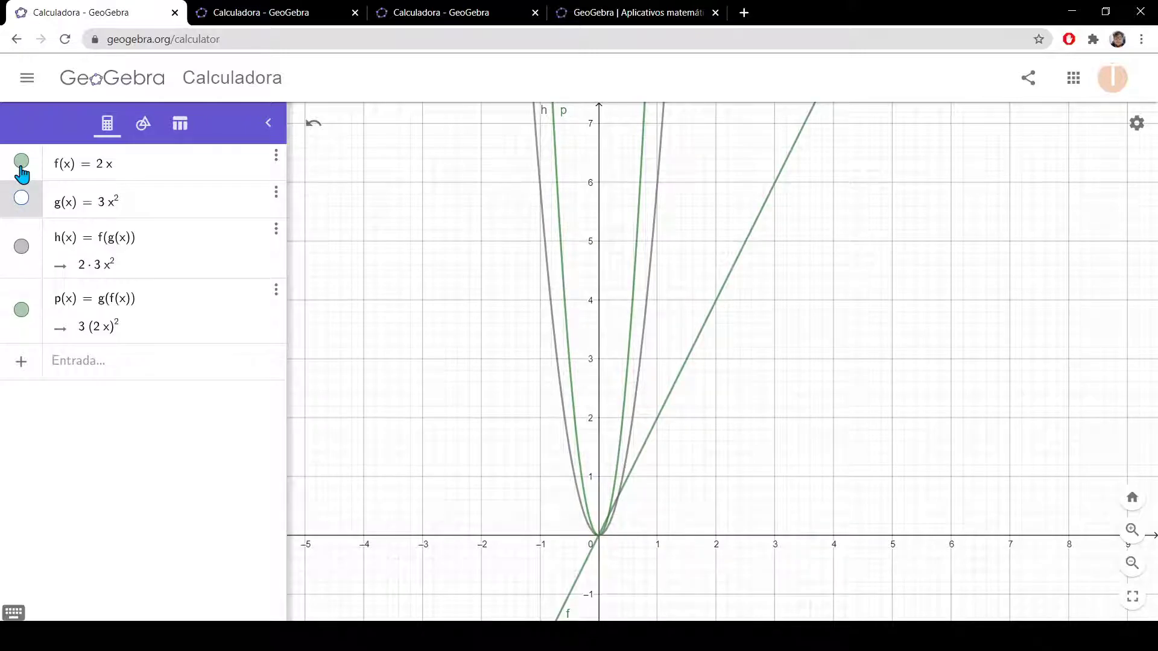
pyautogui.click(23, 199)
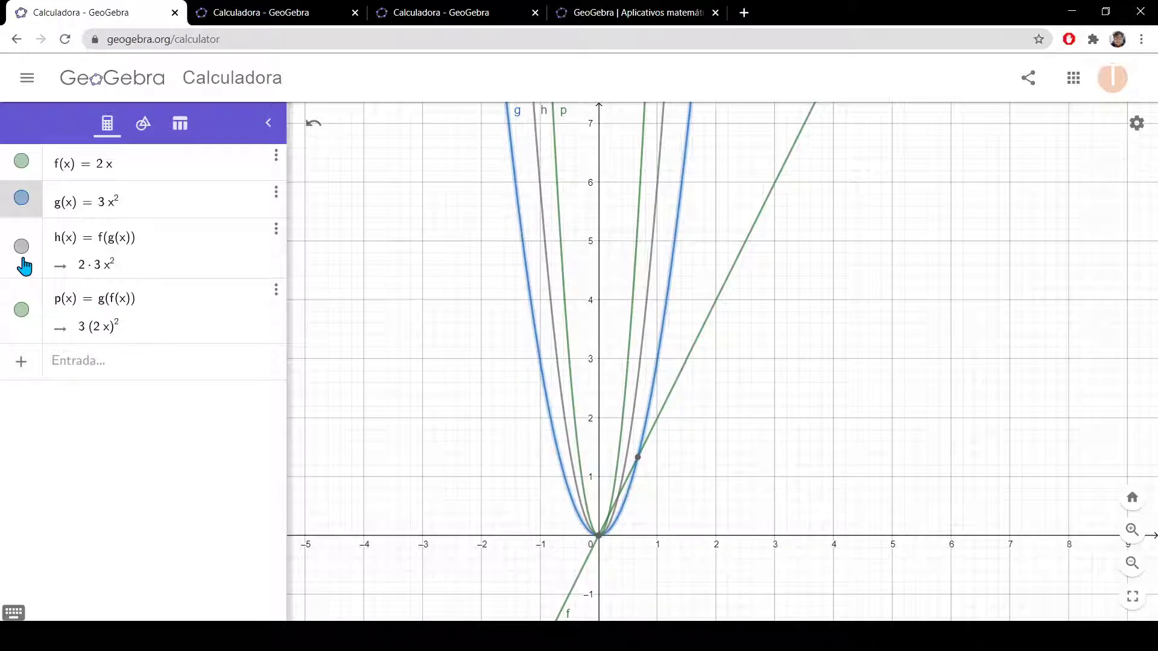
pyautogui.click(22, 310)
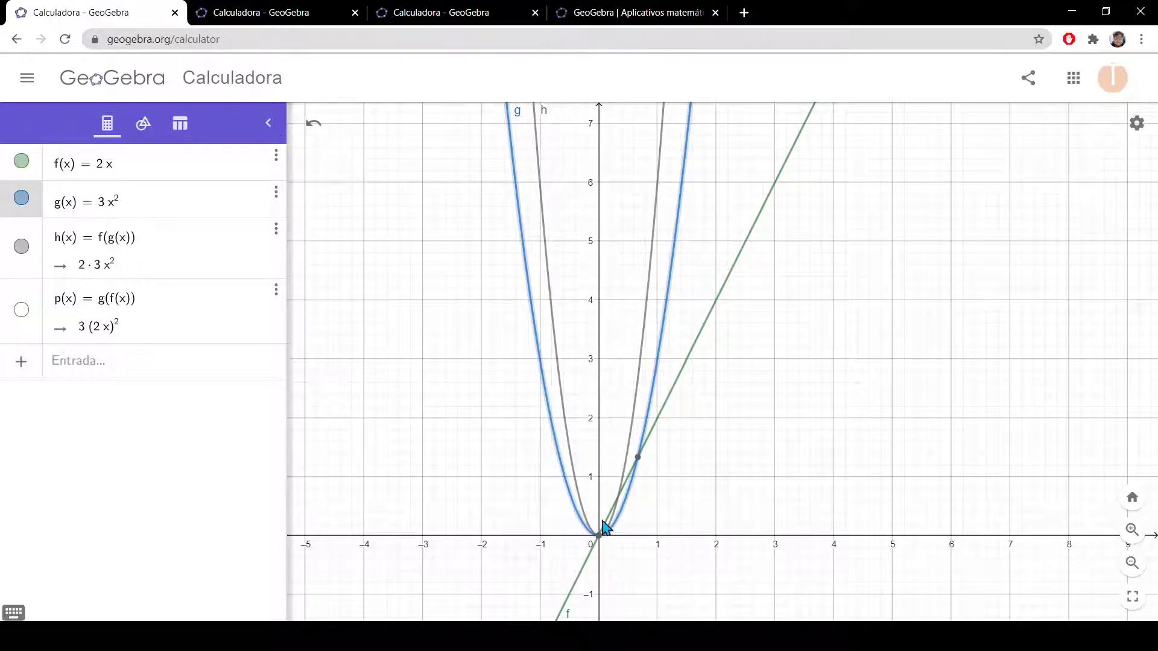
# - Close the calculator tab containing the composite functions f(g(x)) and g(f(x))
pyautogui.click(174, 15)
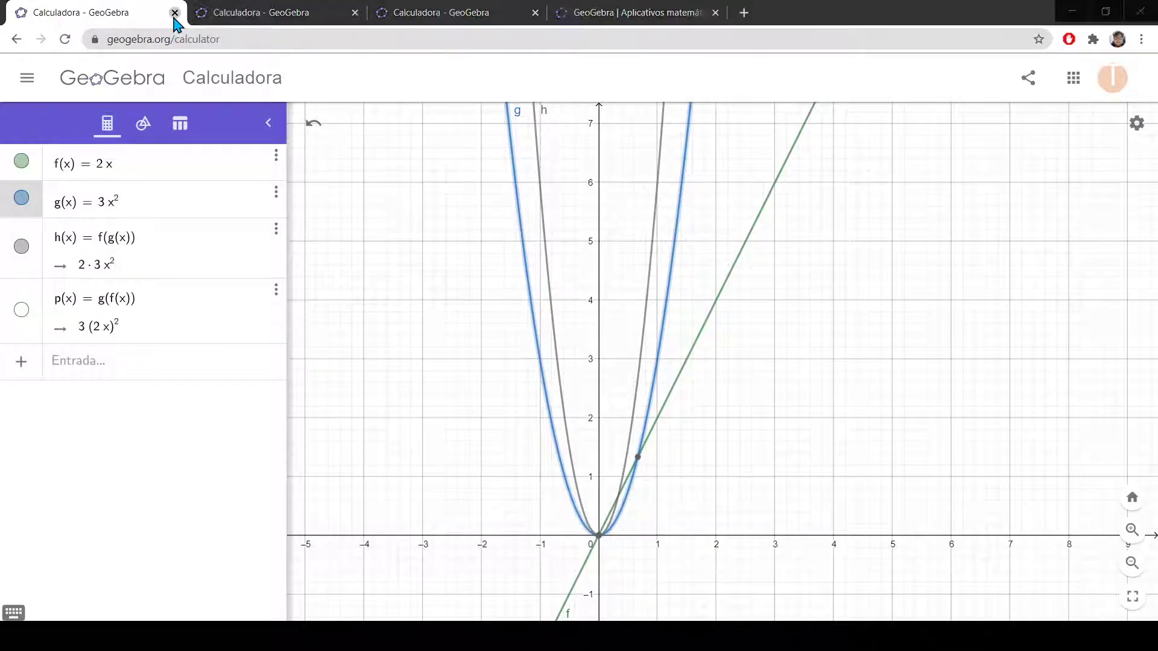
pyautogui.click(646, 127)
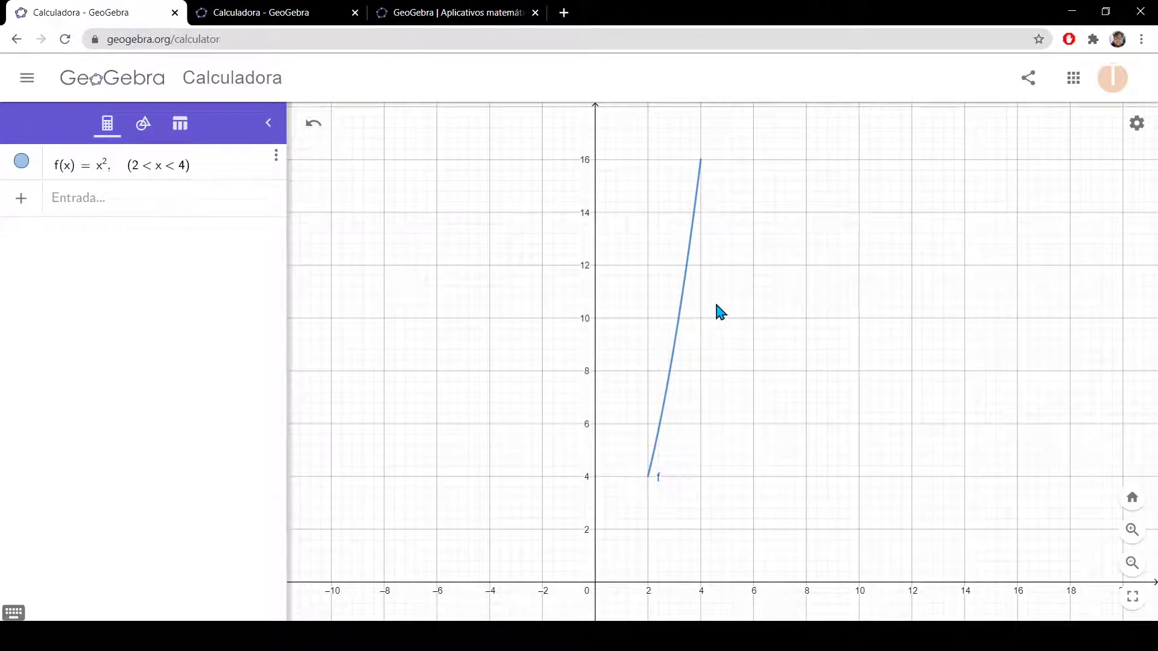
# - Add a conditional function below f(x) = x² that plots sen(x²) only for 4 ≤ x ≤ 9
pyautogui.scroll(5, 717, 305)
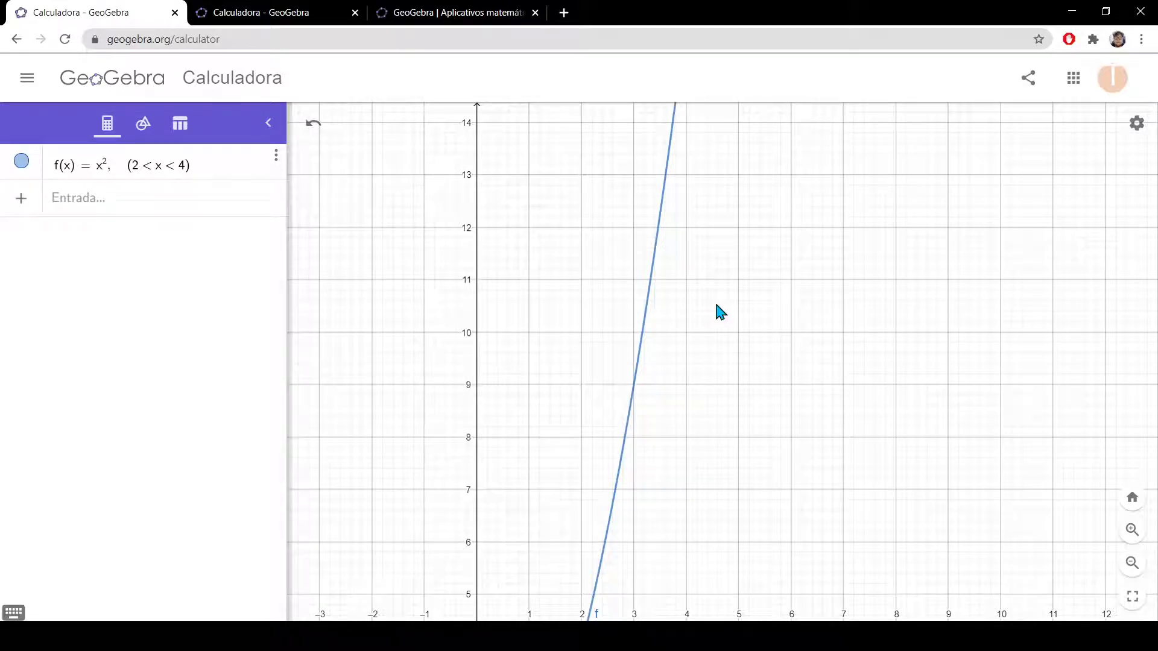
pyautogui.scroll(-4, 716, 310)
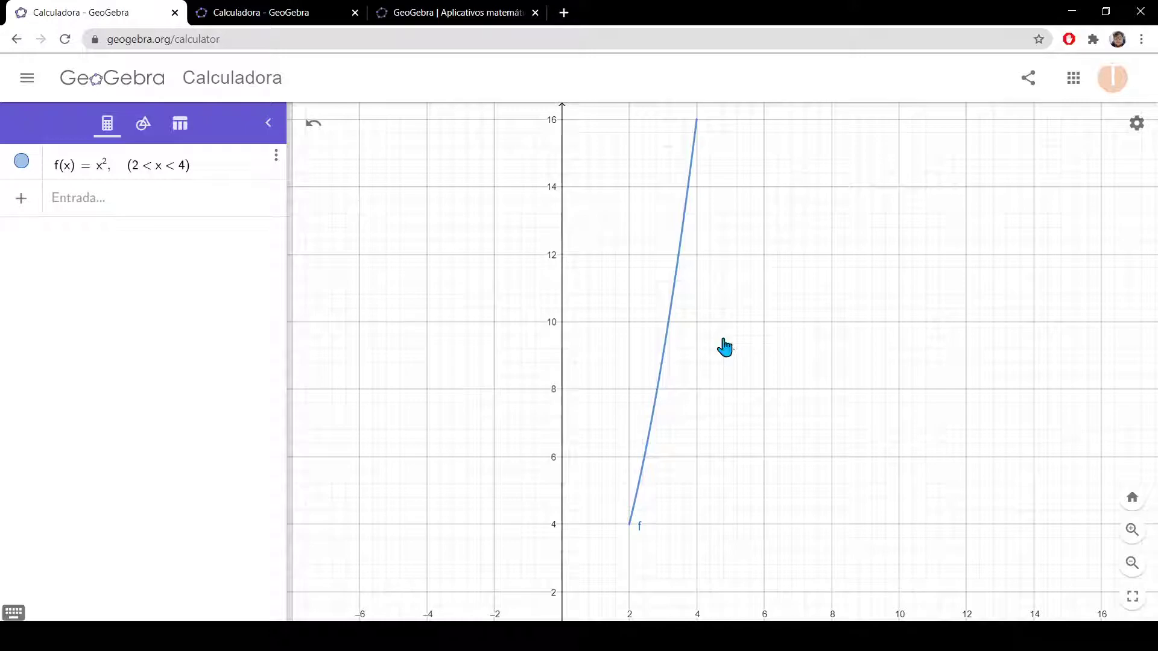
pyautogui.moveTo(723, 340); pyautogui.dragTo(683, 371)
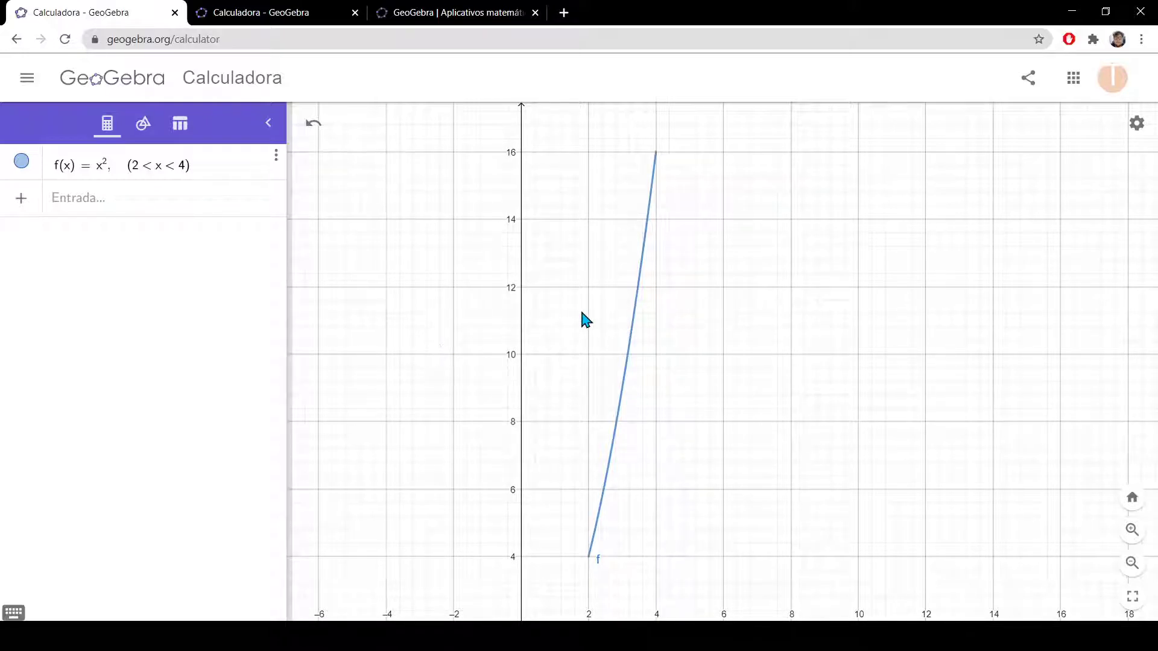
pyautogui.scroll(2, 582, 317)
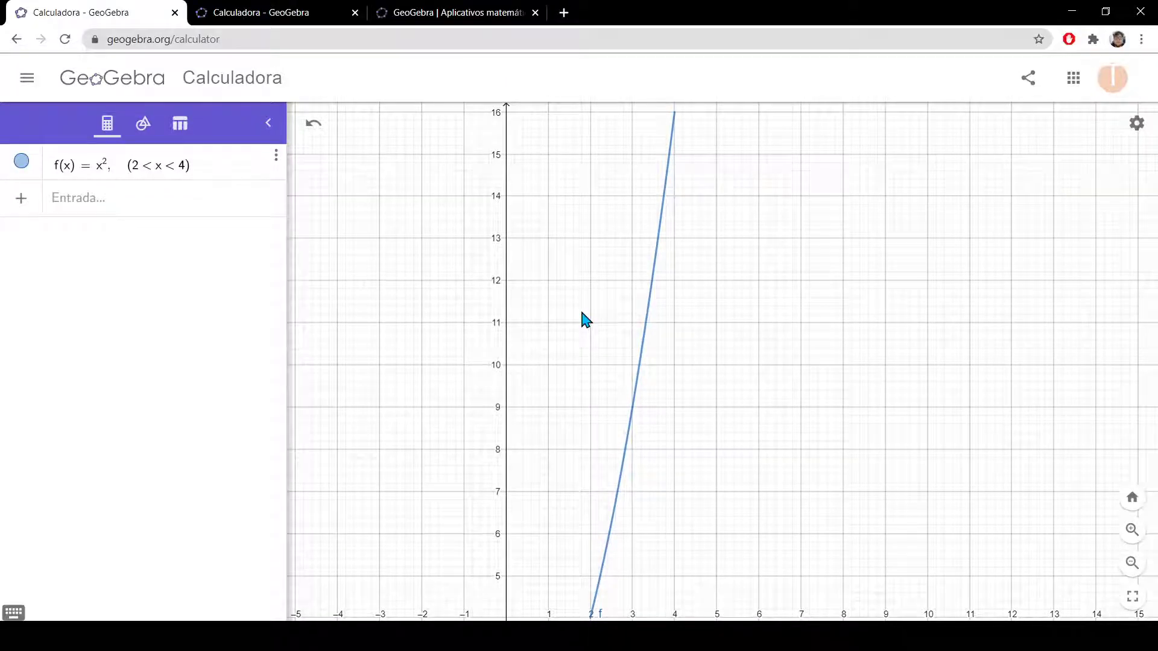
pyautogui.scroll(-2, 582, 314)
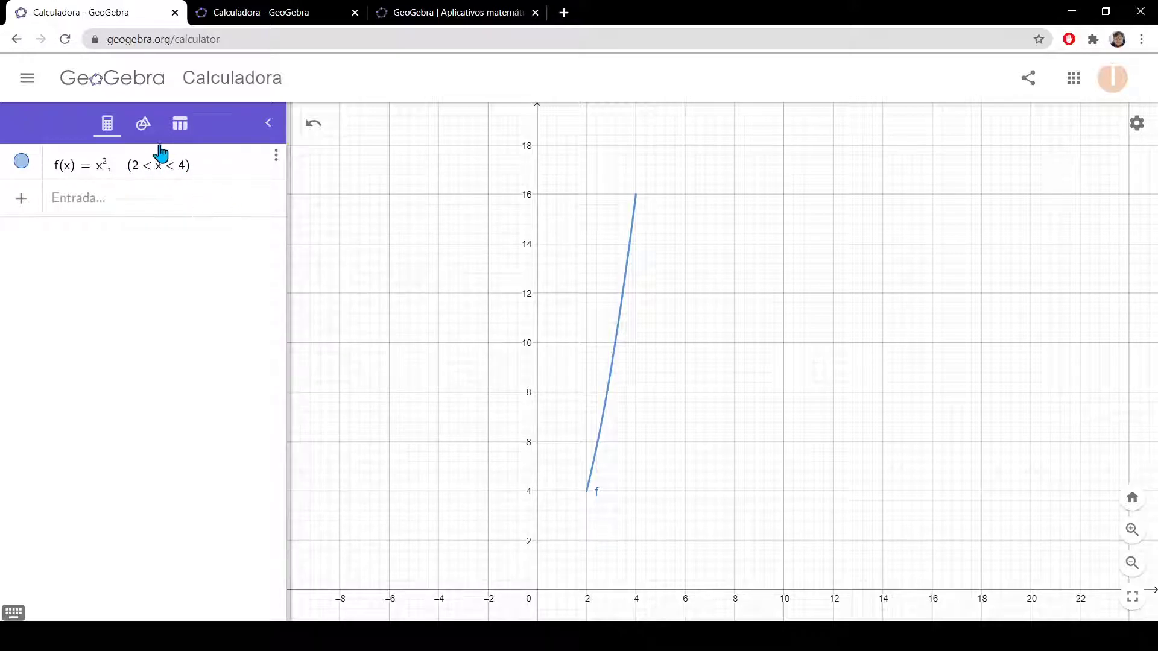
pyautogui.click(159, 201)
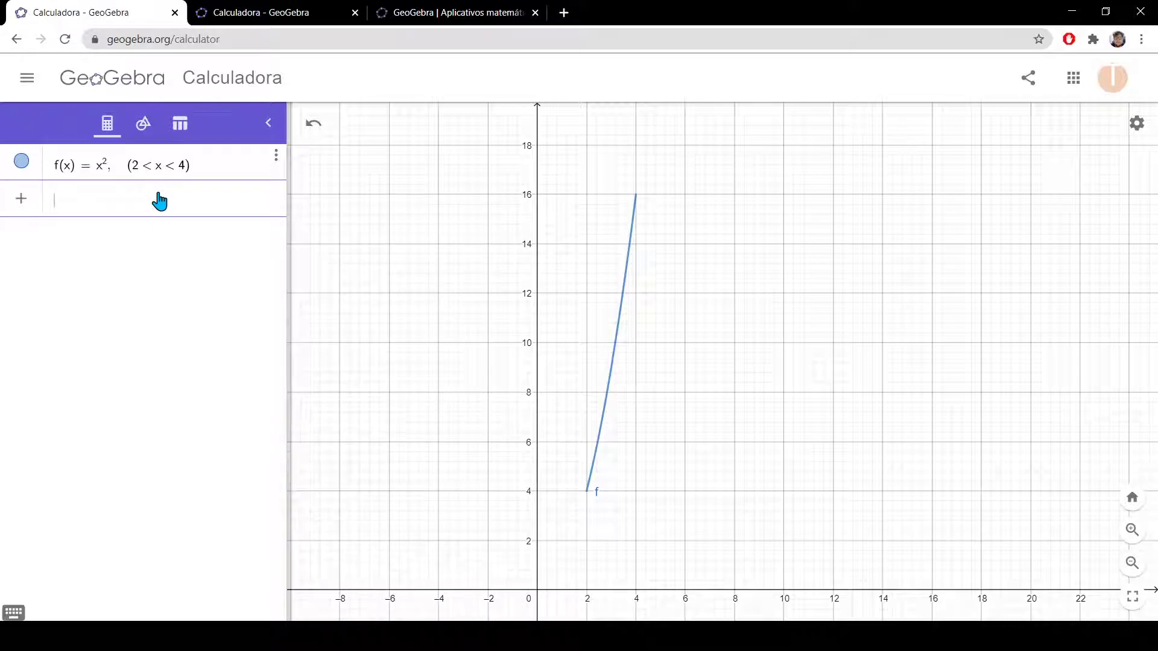
pyautogui.write('if(')
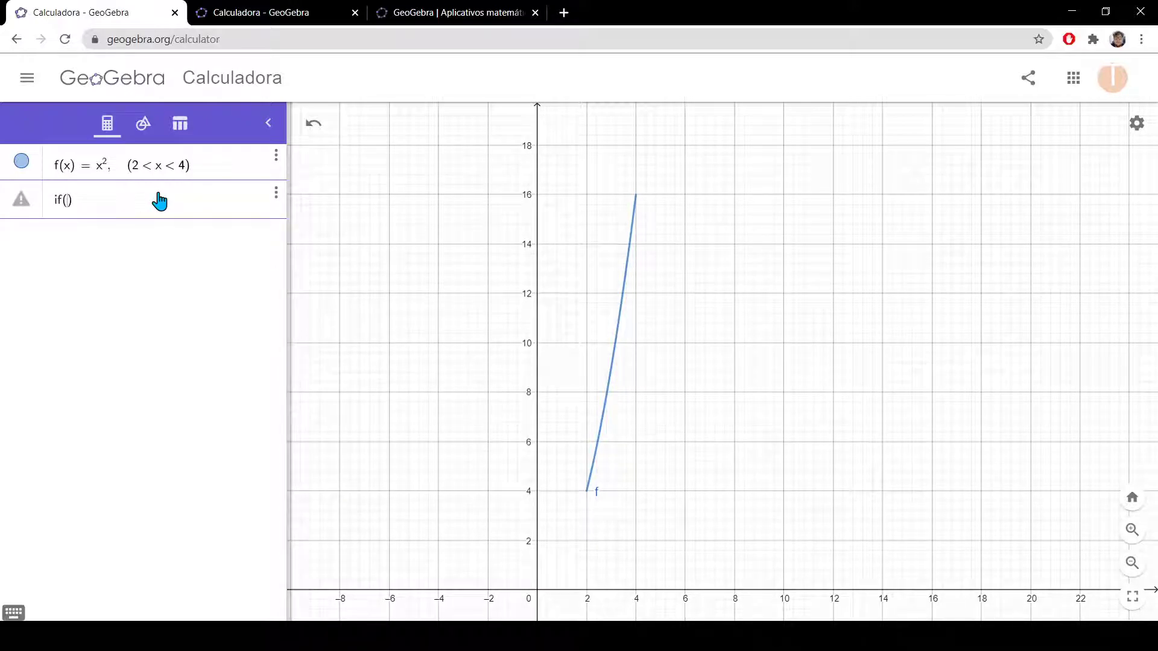
pyautogui.write('4')
pyautogui.write('<=')
pyautogui.write('x')
pyautogui.write('<')
pyautogui.write('=')
pyautogui.write('9,')
pyautogui.write('sen(x')
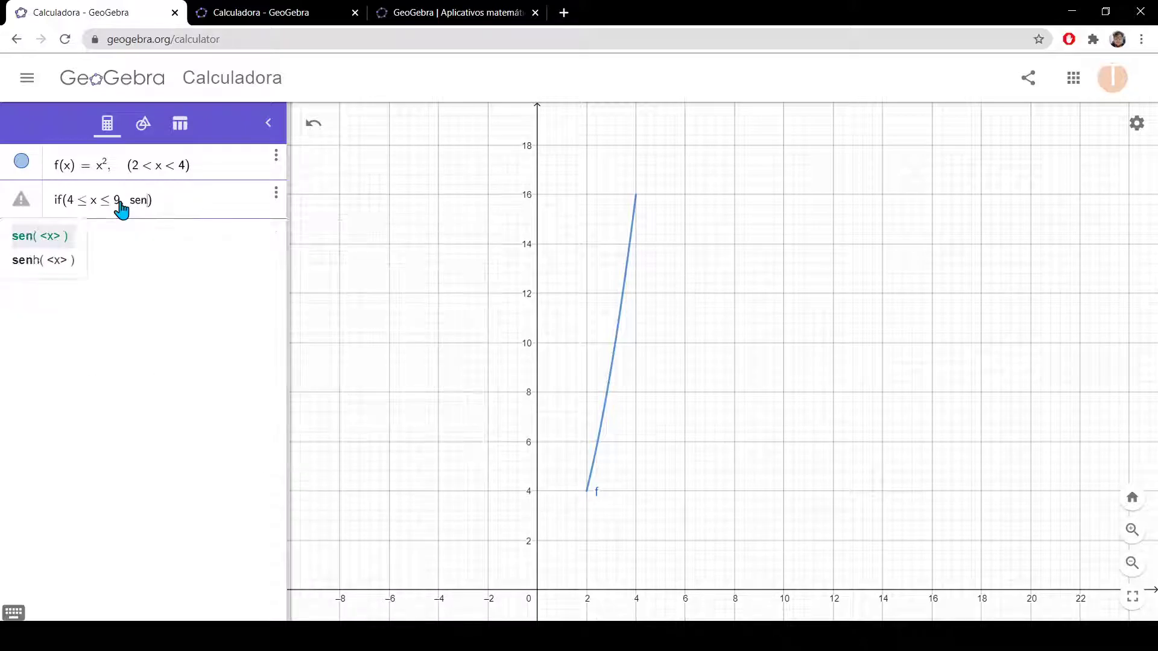
pyautogui.write('^2')
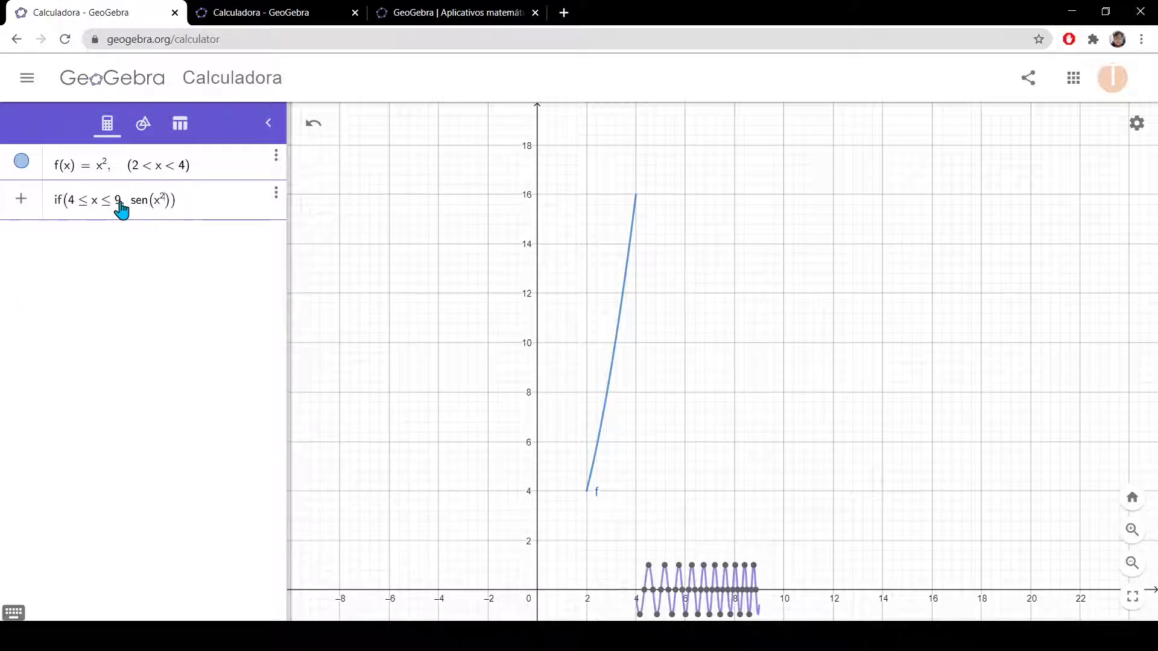
pyautogui.press('Return')
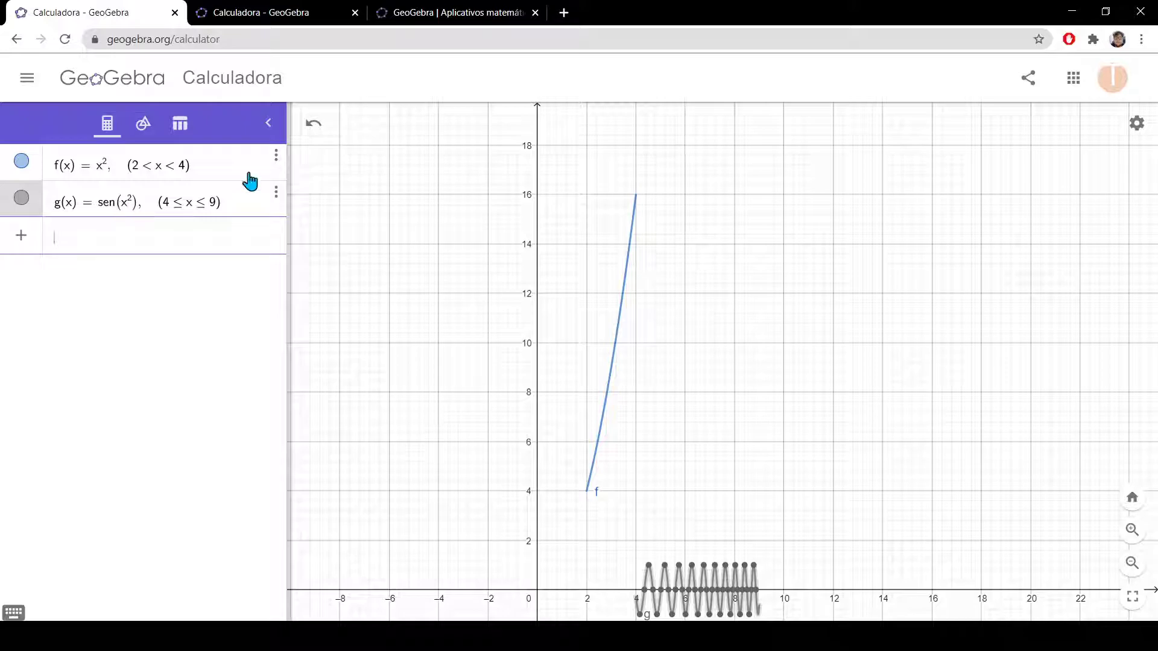
# - Examine the oscillations of the sen(x²) graph between x = 4 and x = 9
pyautogui.moveTo(752, 377); pyautogui.dragTo(737, 161)
pyautogui.scroll(7, 751, 364)
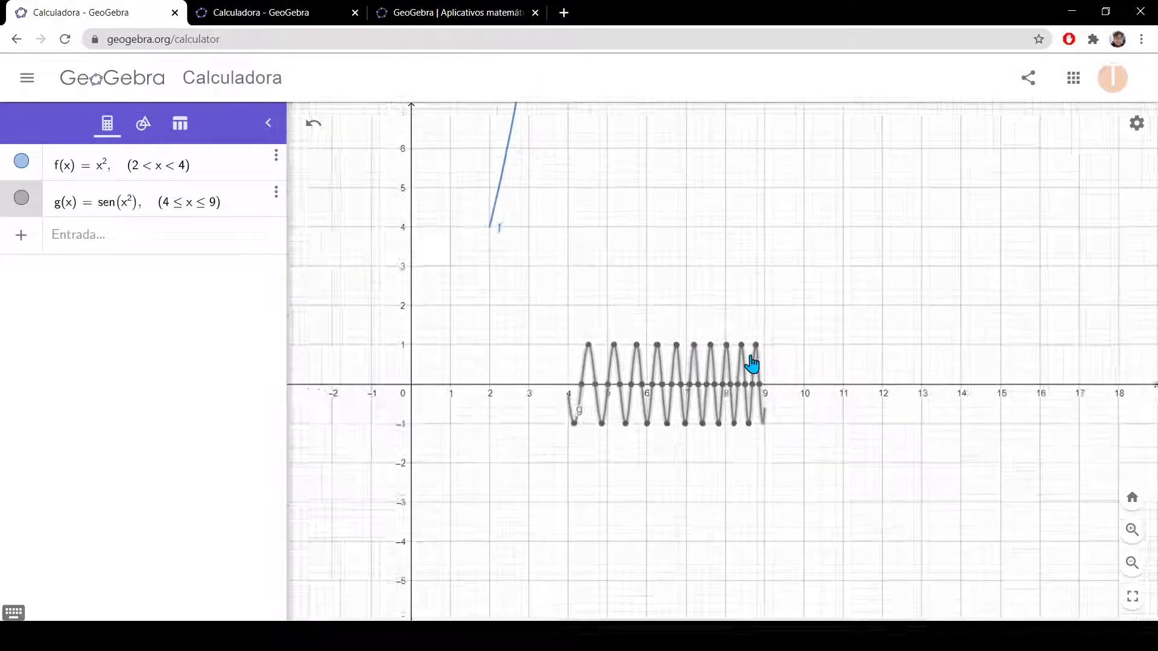
pyautogui.scroll(2, 751, 364)
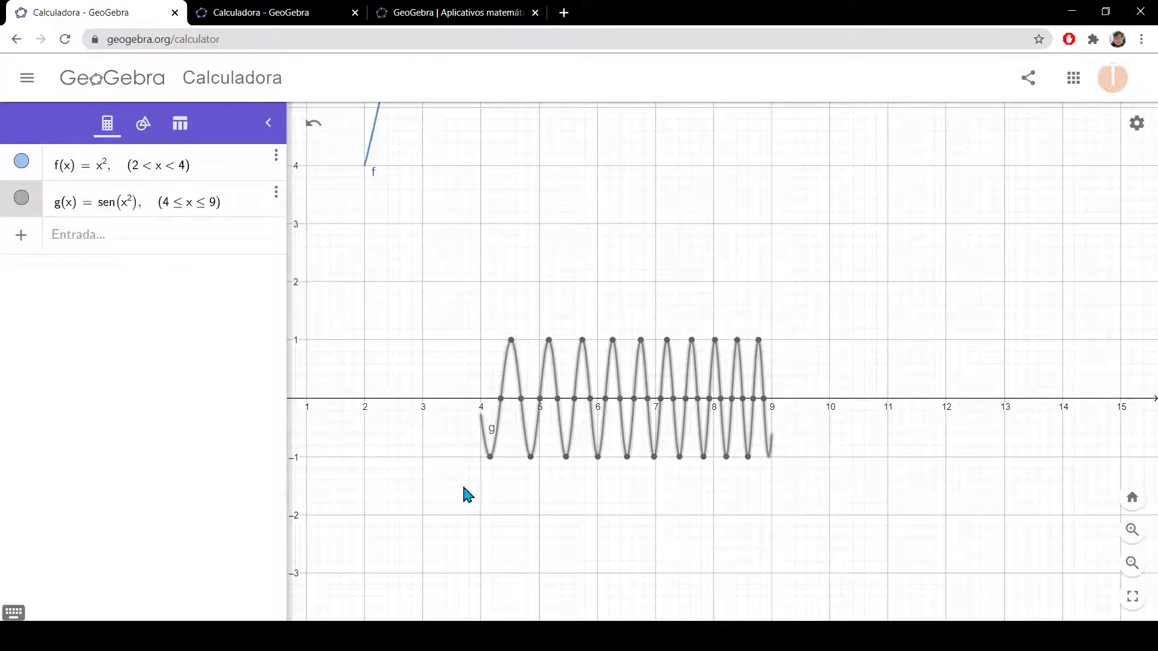
pyautogui.scroll(3, 471, 425)
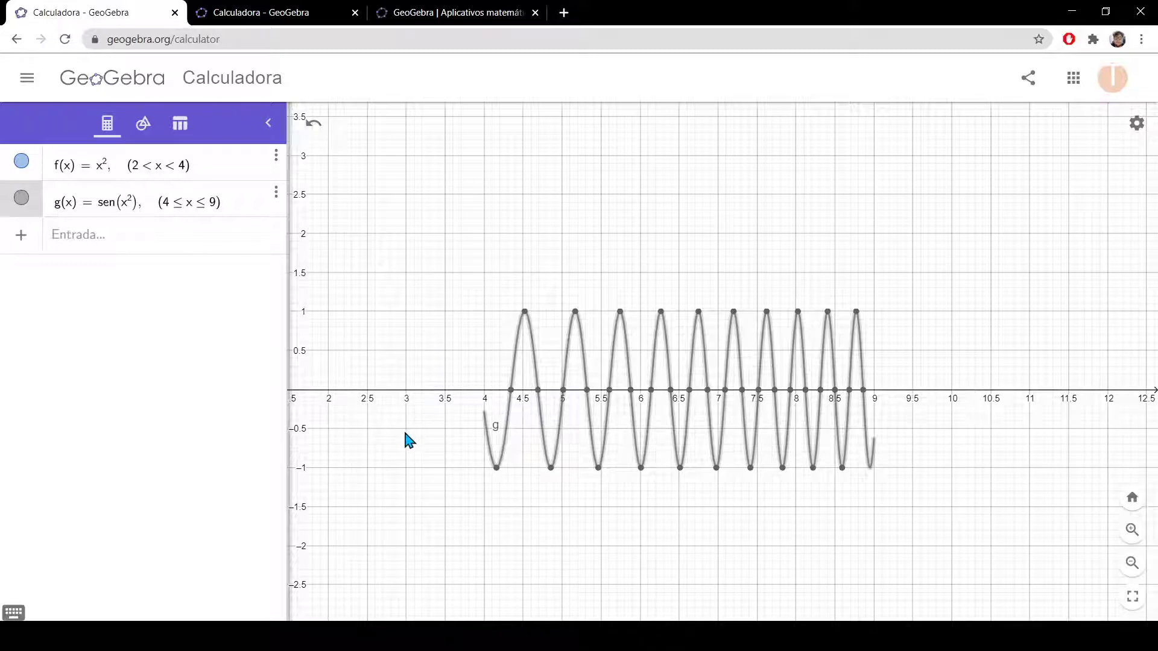
pyautogui.scroll(-2, 403, 428)
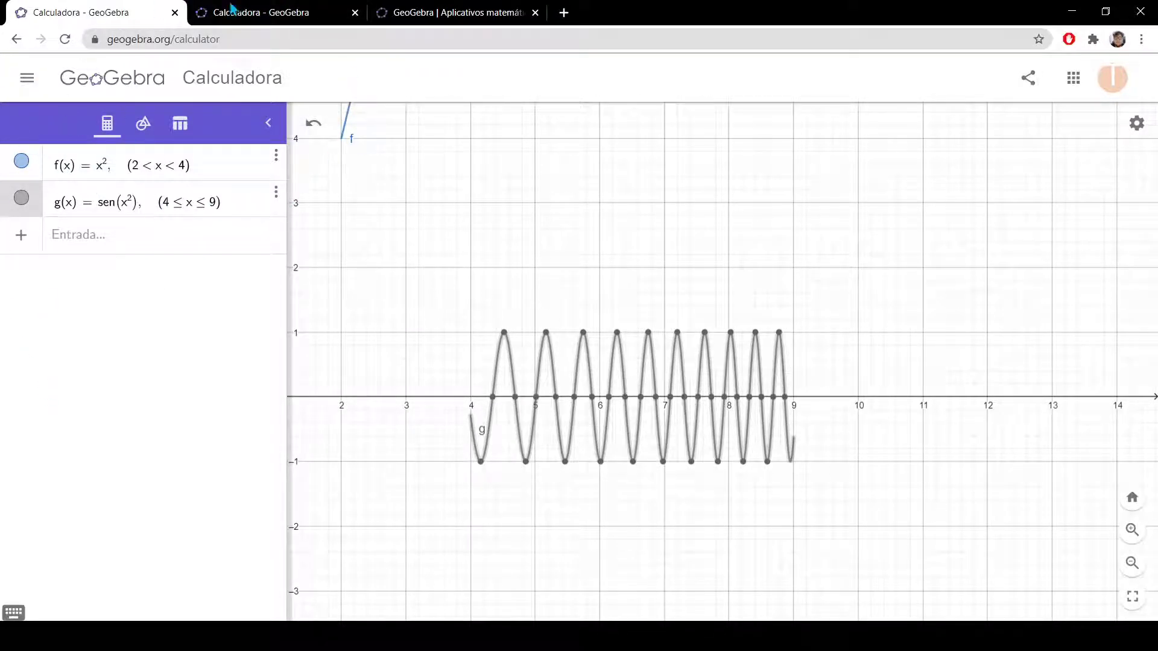
# - Switch to the calculator containing f(x) = 3x³ + 2x² + x + 1 and add its derivative f'
pyautogui.click(256, 9)
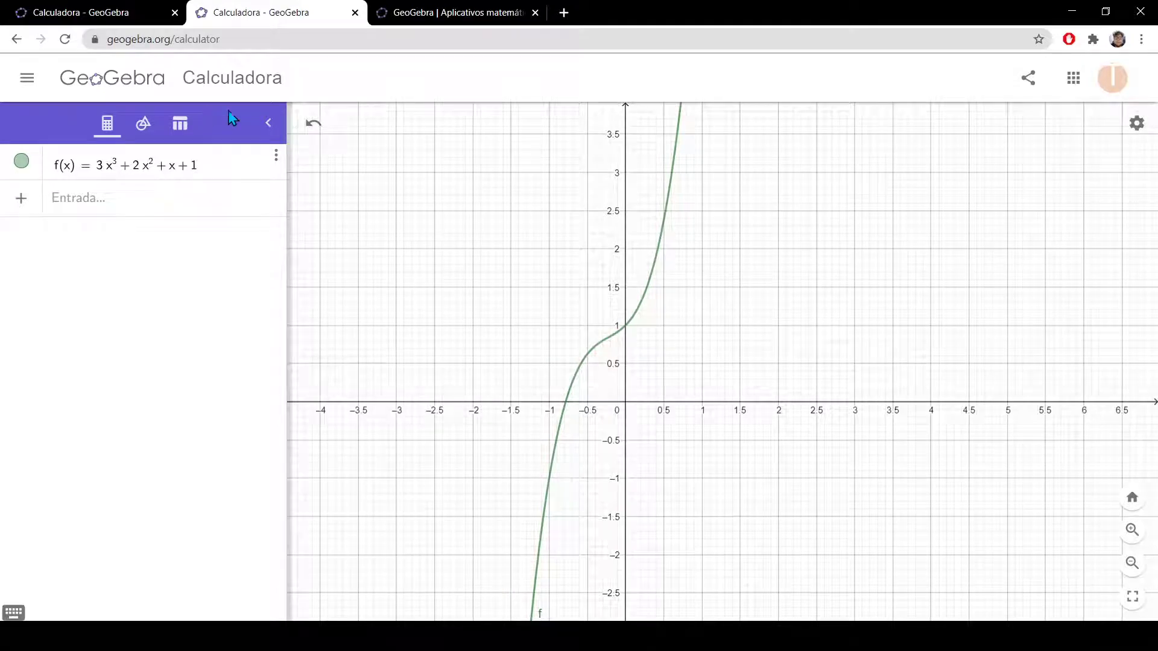
pyautogui.scroll(-2, 546, 314)
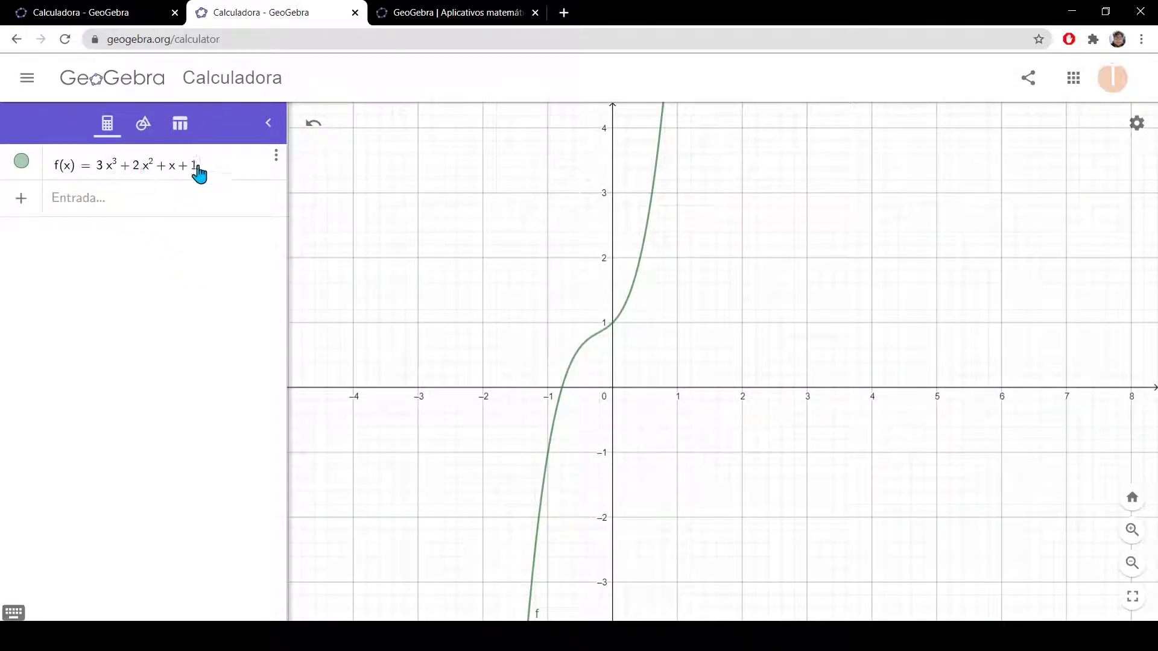
pyautogui.scroll(2, 426, 280)
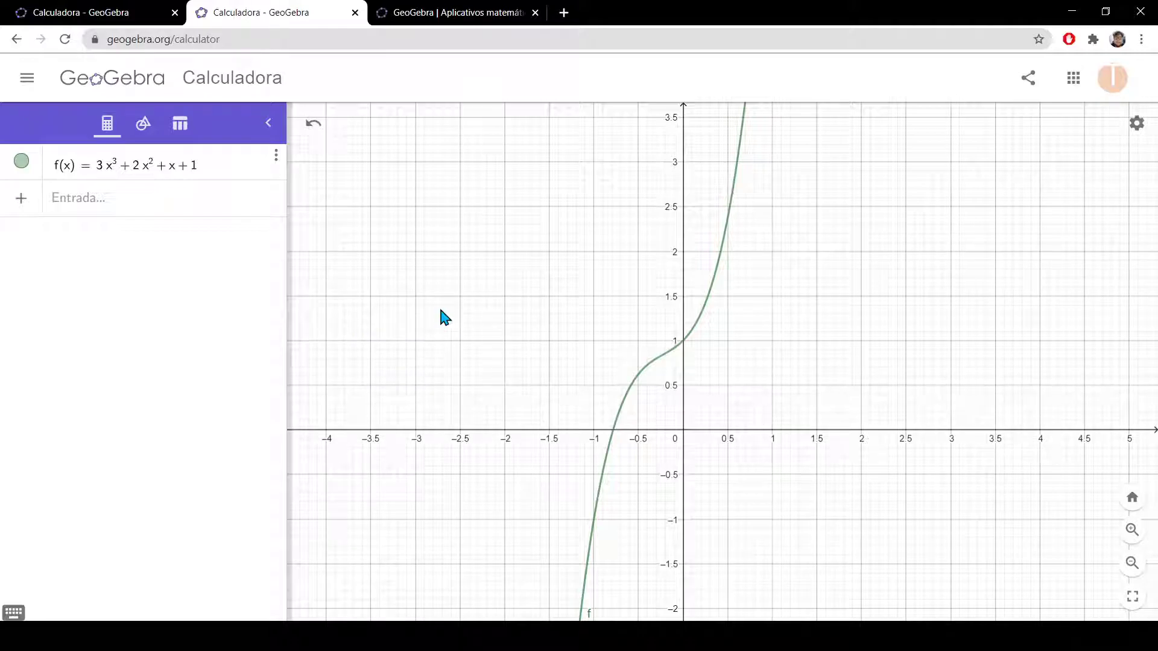
pyautogui.click(179, 209)
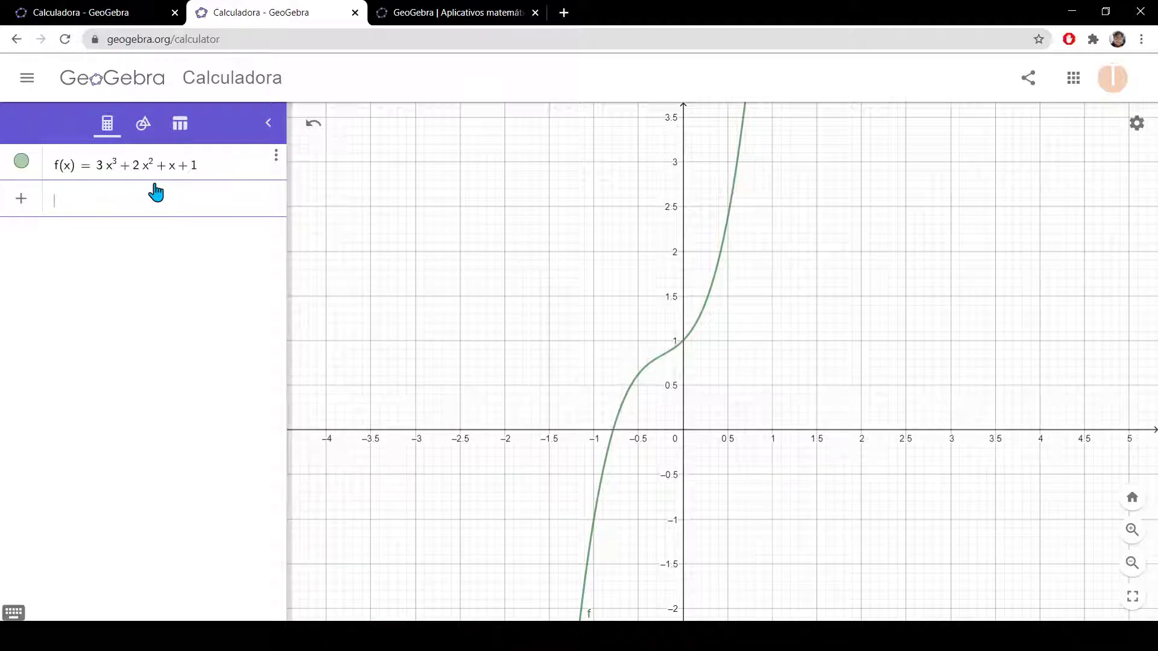
pyautogui.write("f'")
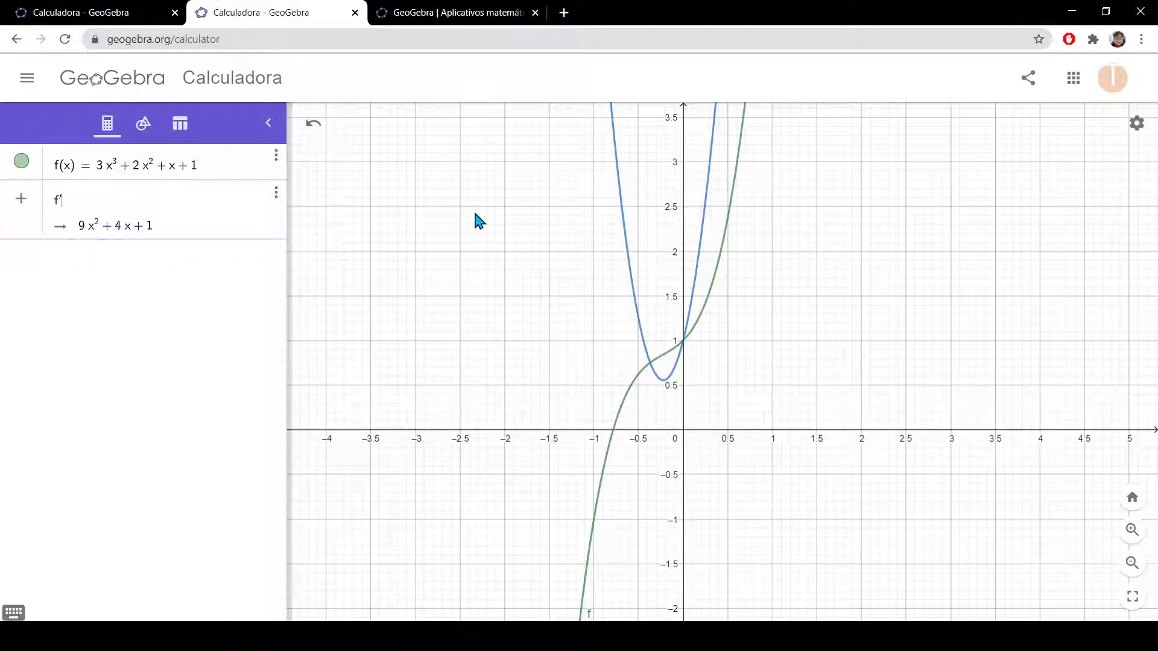
pyautogui.press('Return')
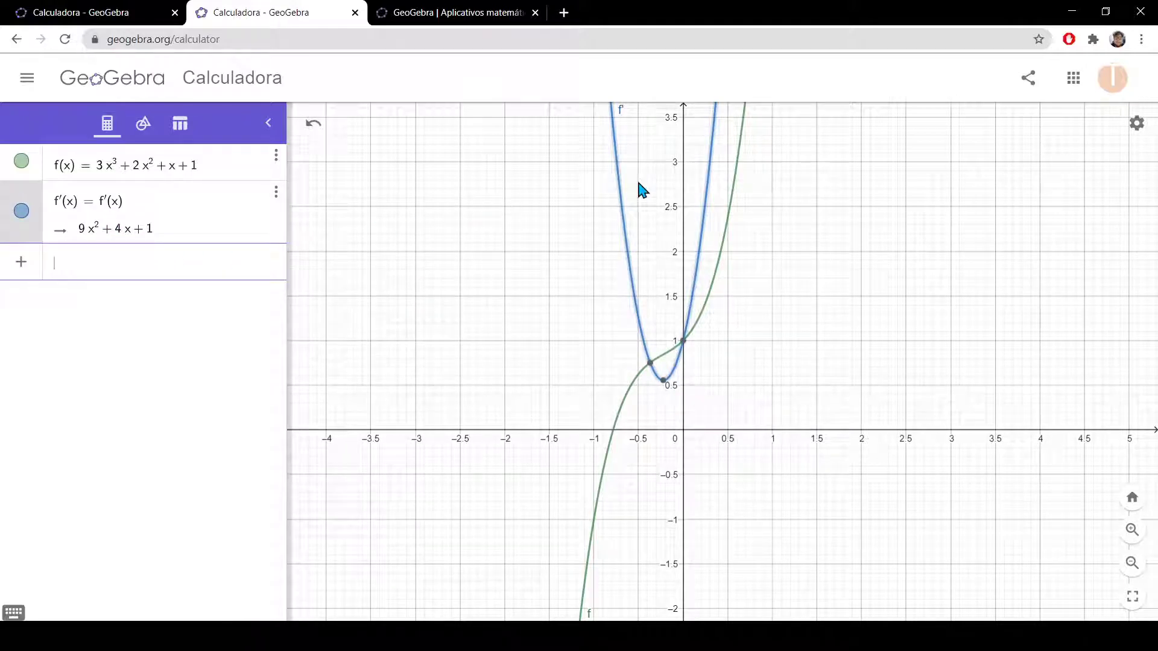
# - Delete the cubic function f(x) = 3x³ + 2x² + x + 1 together with its derivative
pyautogui.click(612, 135)
pyautogui.click(103, 12)
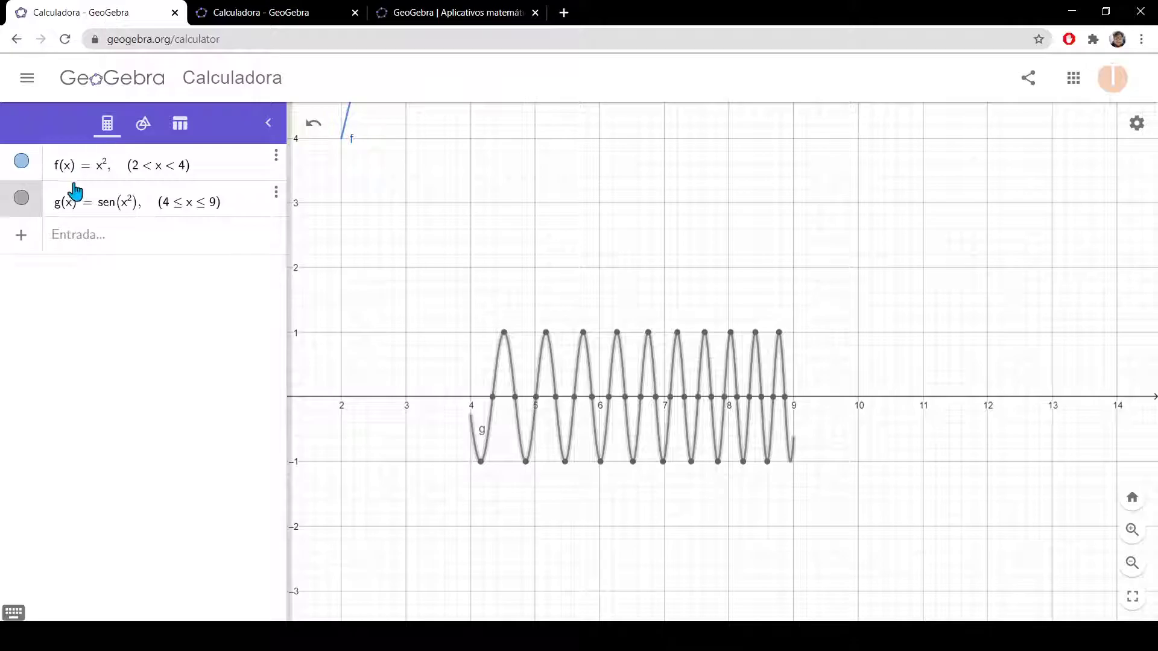
pyautogui.click(254, 13)
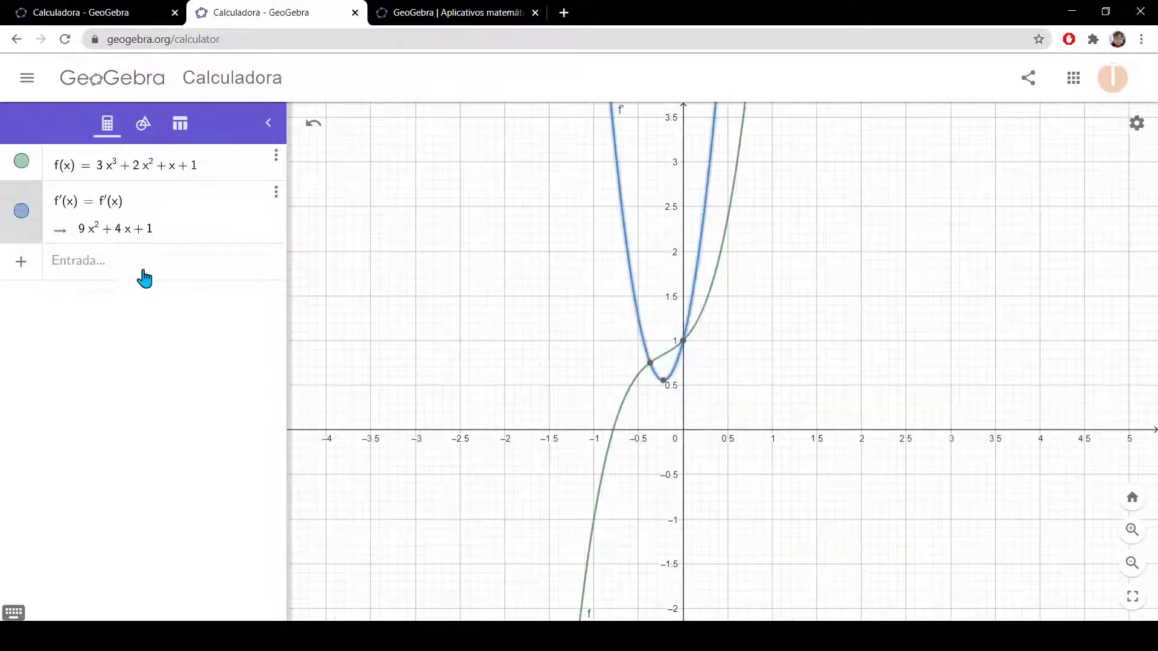
pyautogui.click(275, 155)
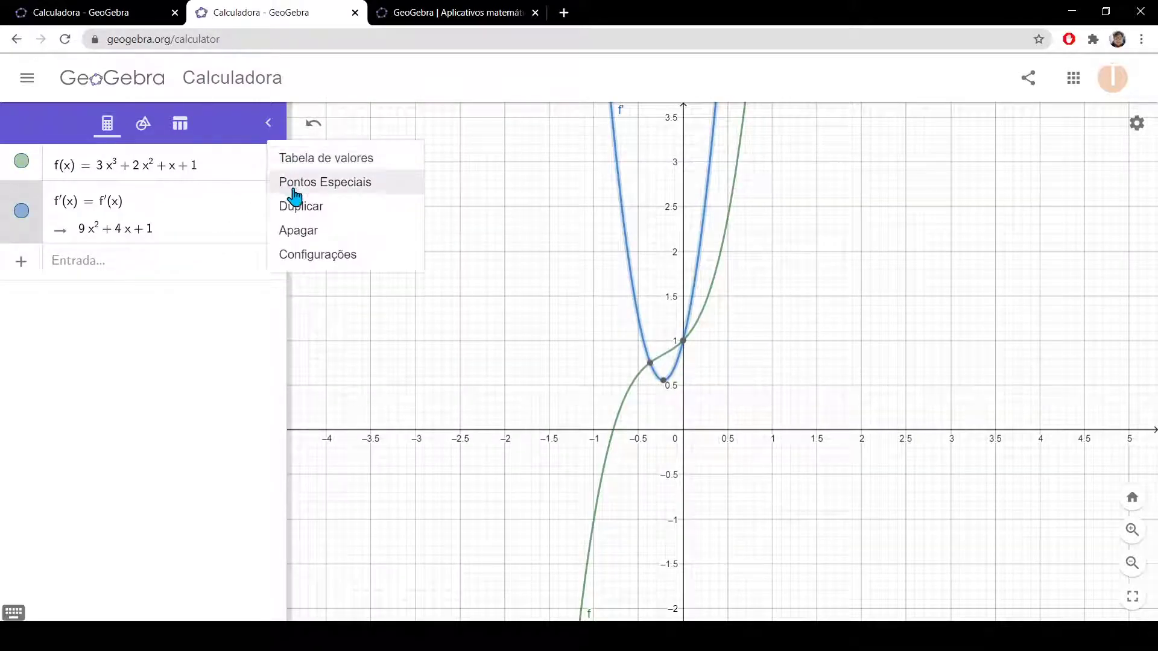
pyautogui.click(298, 230)
# - Define the trigonometric functions f(x) = sen(x) and g(x) = tg(x) in the empty calculator
pyautogui.click(243, 165)
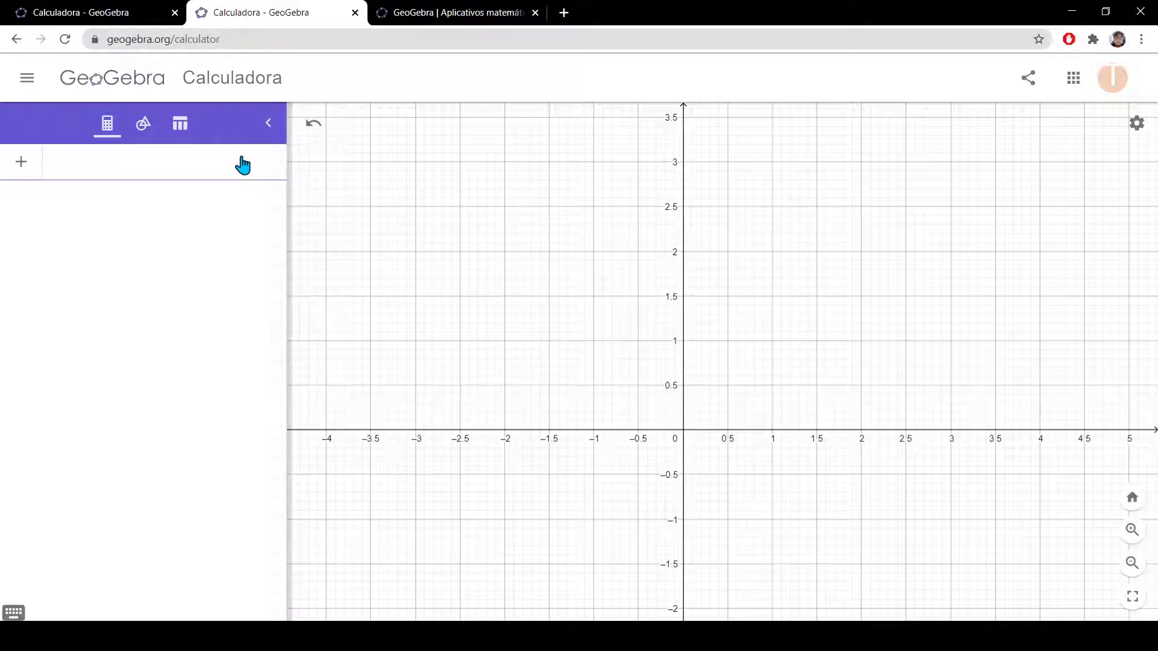
pyautogui.write('f(')
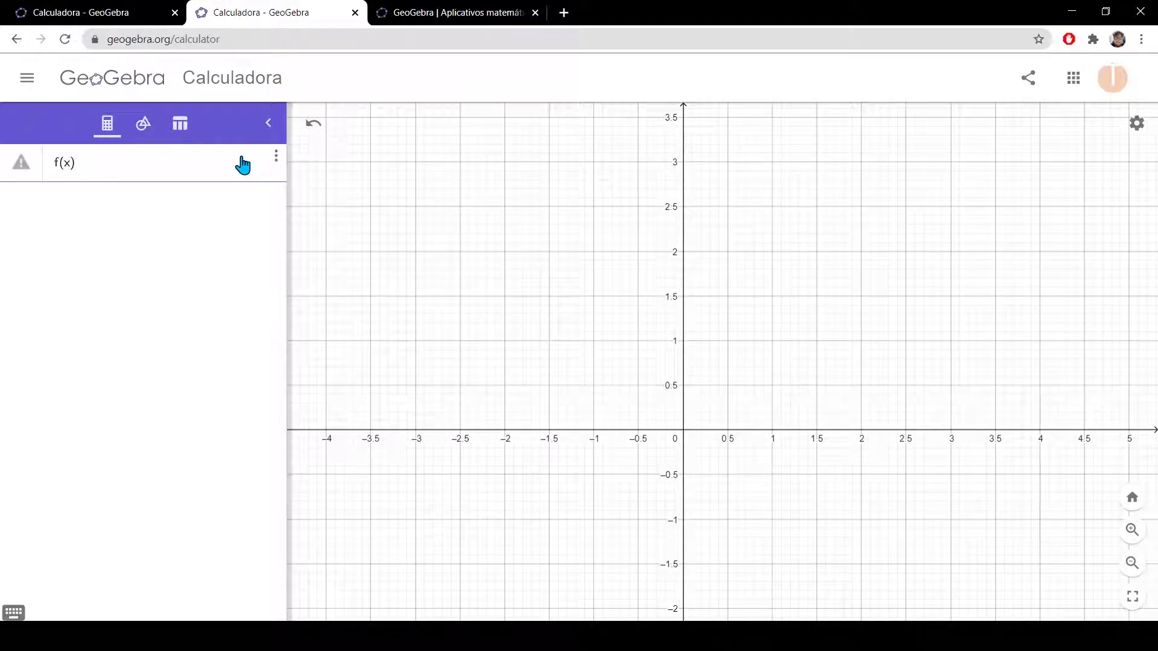
pyautogui.write('x)=senl(')
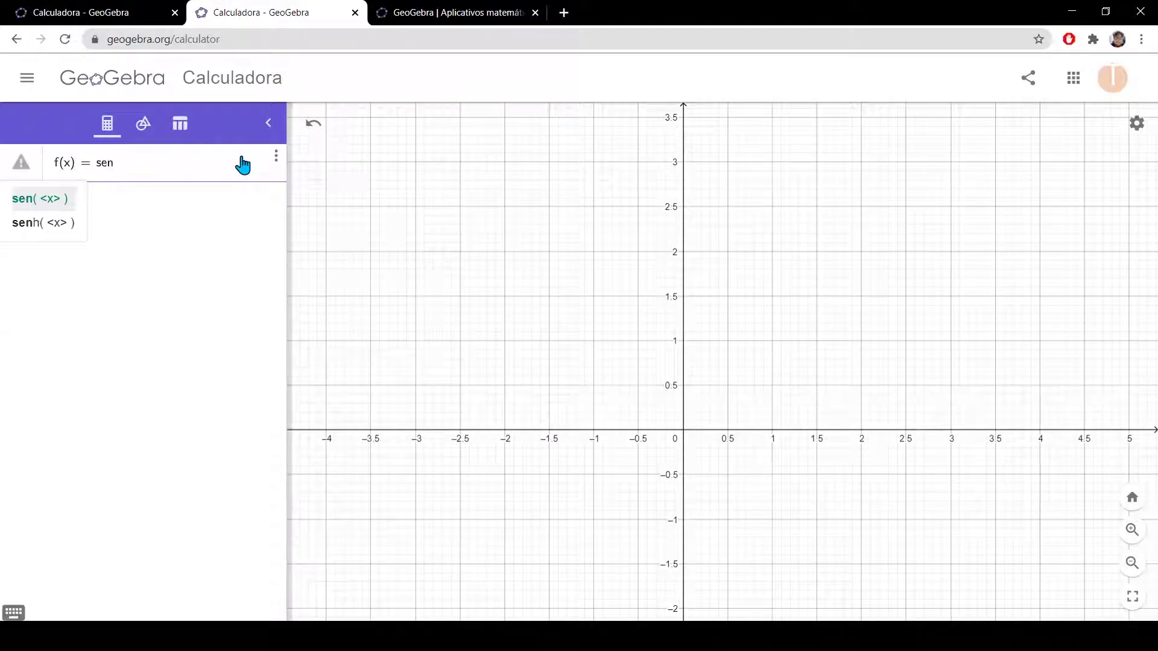
pyautogui.write('x')
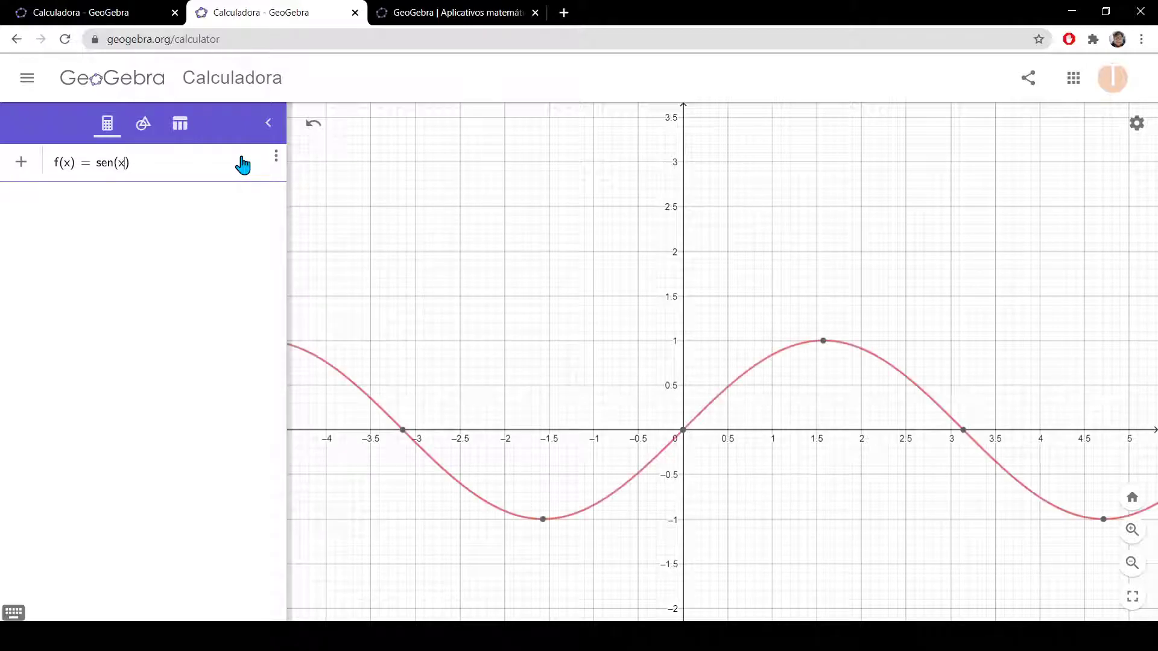
pyautogui.press('Return')
pyautogui.write('g(x')
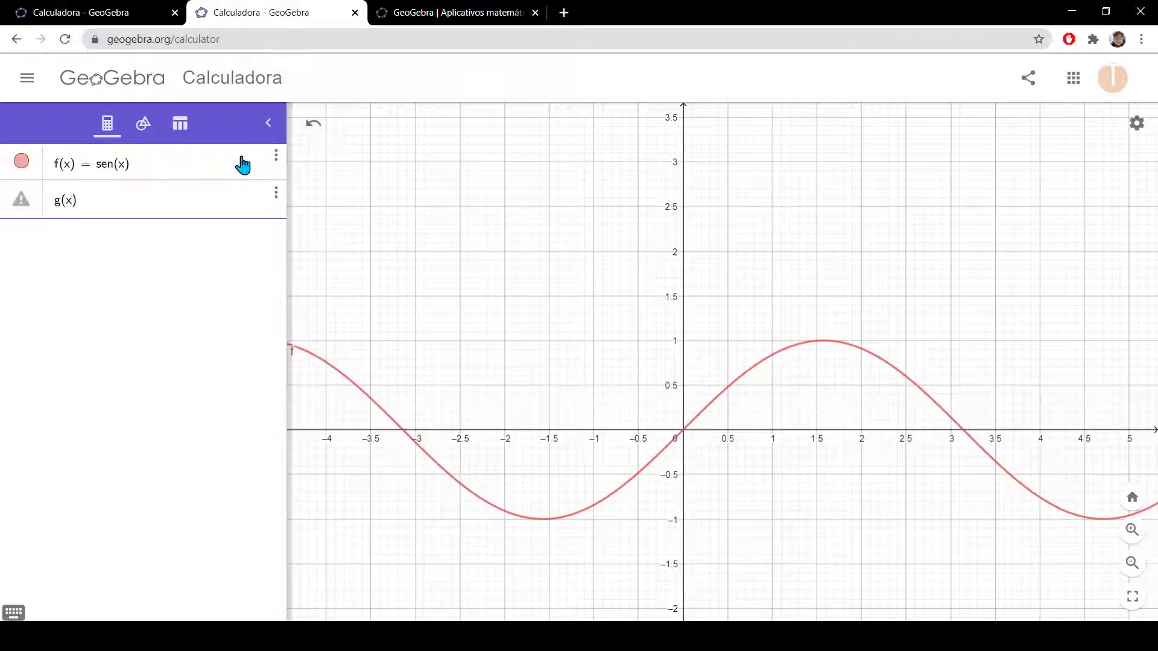
pyautogui.write(') = tg(x')
pyautogui.press('Return')
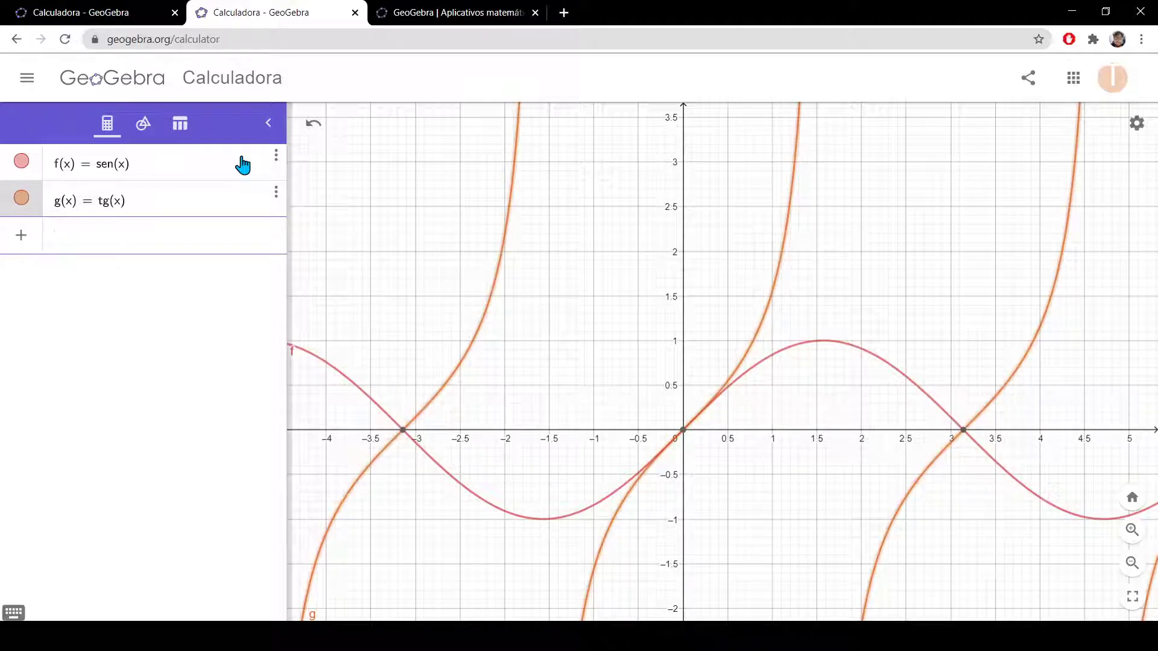
# - Add the composite function f(g(x)) and its first derivative below f(x) = sen(x) and g(x) = tg(x)
pyautogui.write('f(x')
pyautogui.press('BackSpace')
pyautogui.write('g(x')
pyautogui.press('Return')
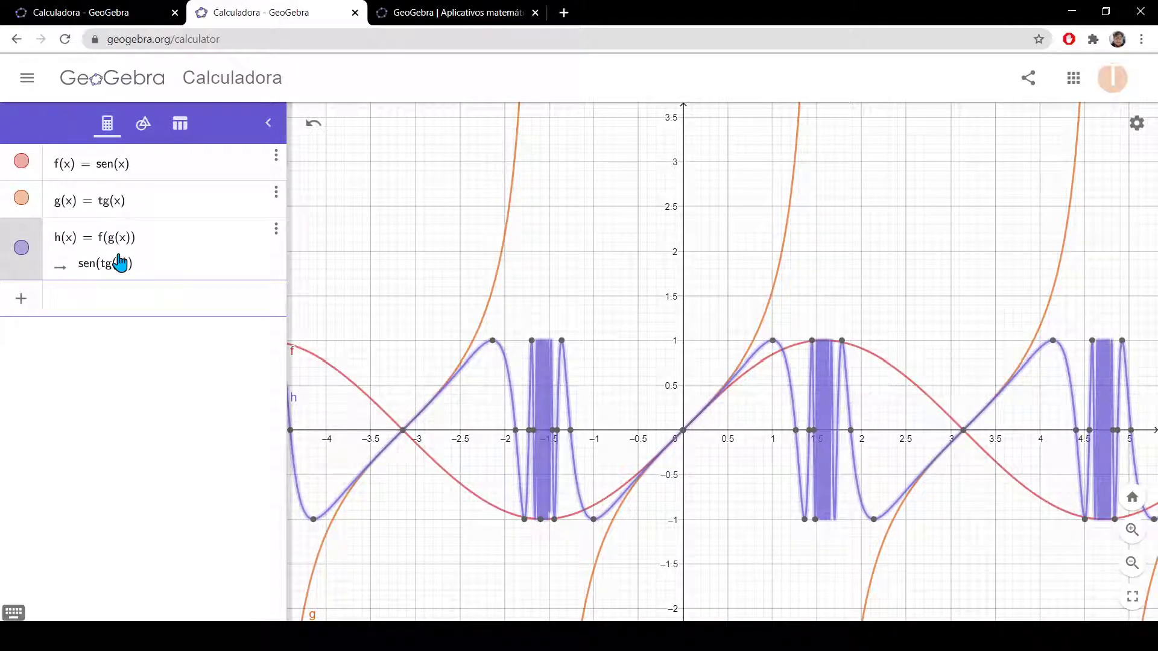
pyautogui.write("h'")
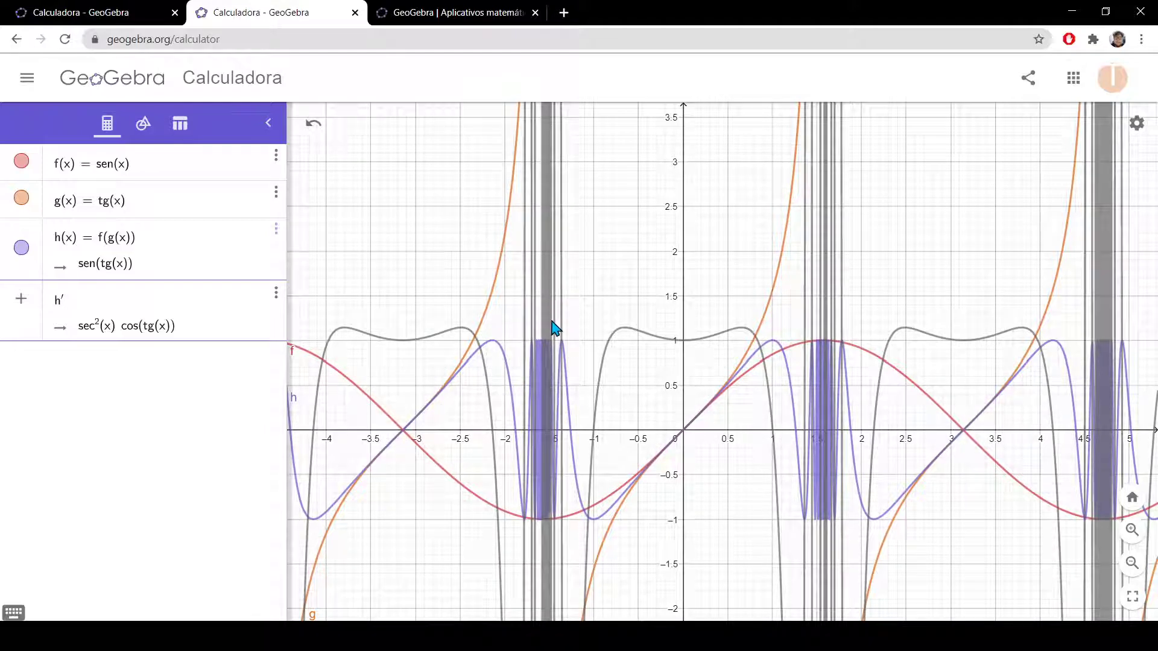
pyautogui.press('Return')
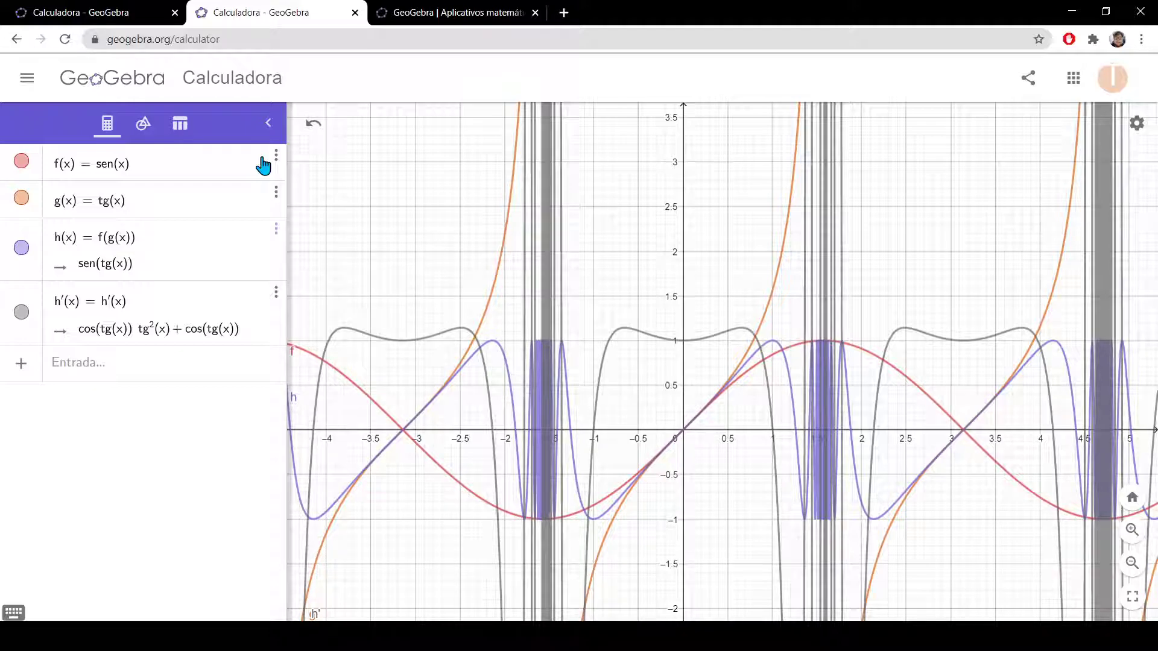
# - Go to the GeoGebra home page, open Materiais Didáticos and browse the teaching activities by topic and age group
pyautogui.click(406, 22)
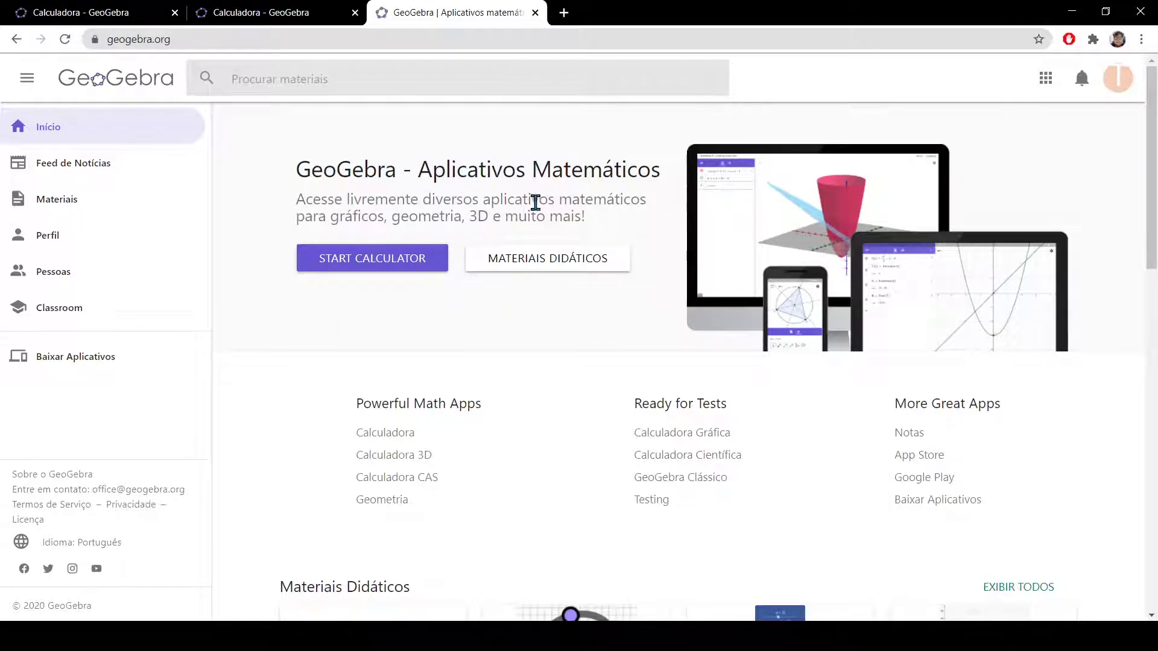
pyautogui.click(553, 252)
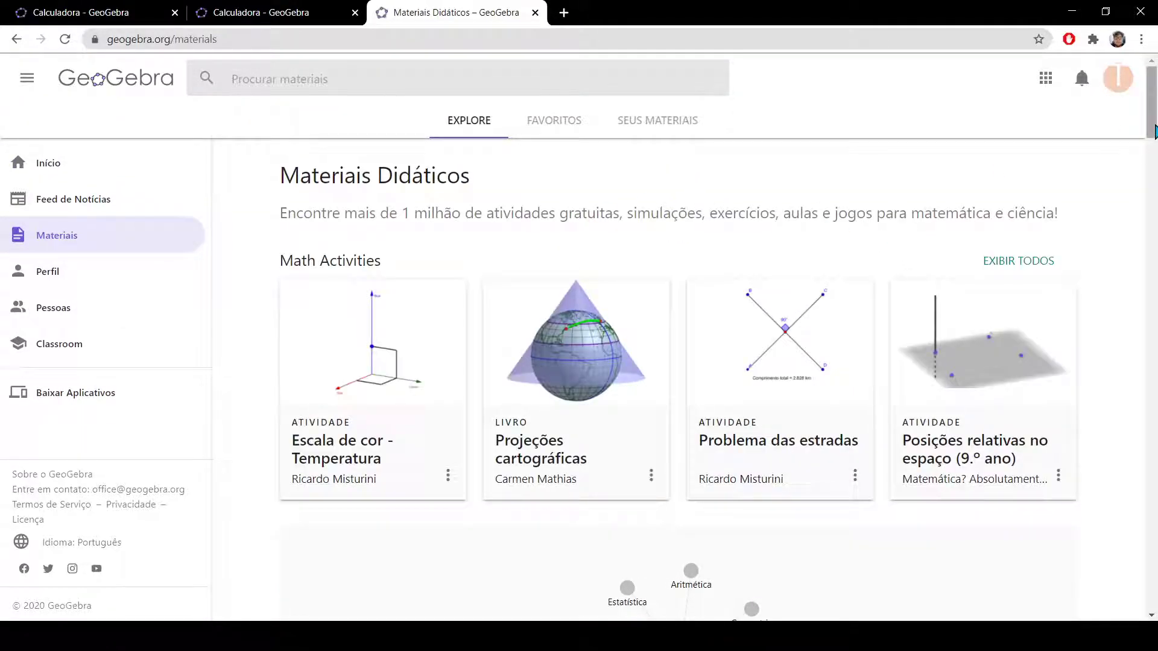
pyautogui.moveTo(1155, 131)
pyautogui.mouseDown()
pyautogui.moveTo(1130, 279)
pyautogui.moveTo(1152, 222)
pyautogui.moveTo(1156, 147)
pyautogui.mouseUp()
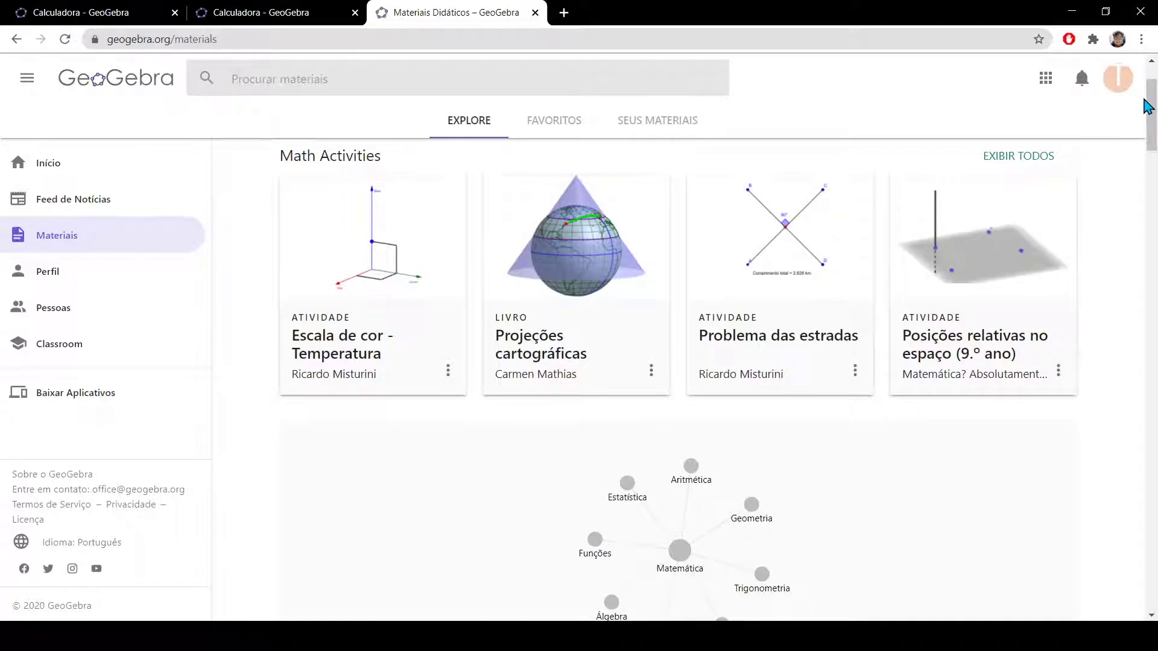
pyautogui.moveTo(1152, 106); pyautogui.dragTo(1085, 431)
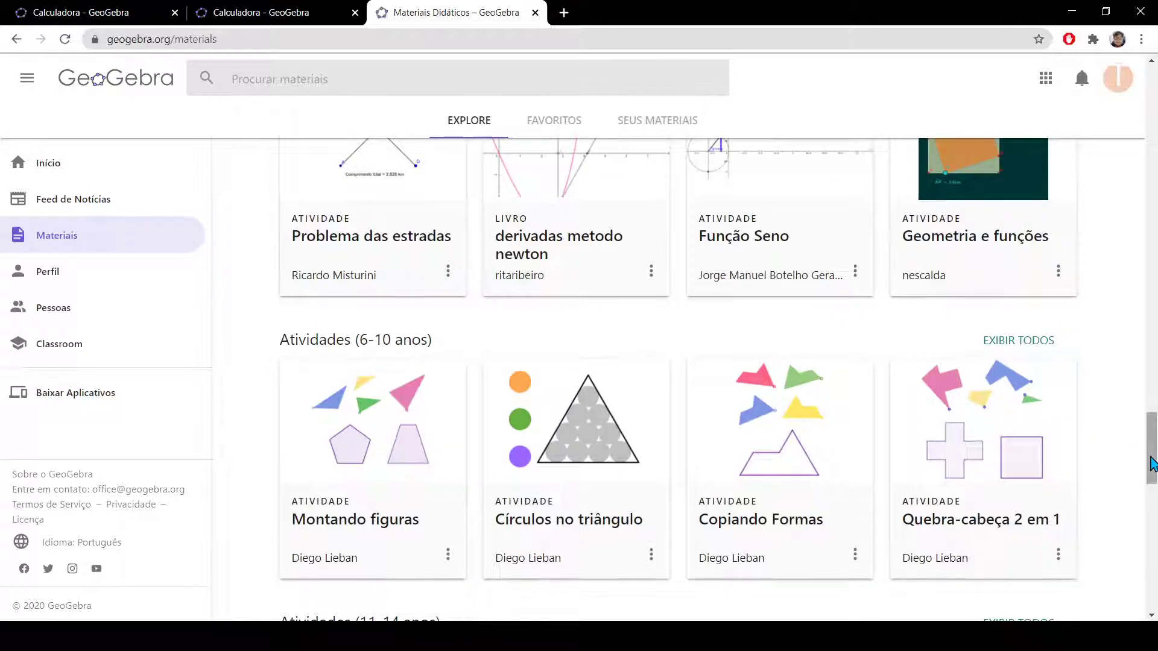
pyautogui.moveTo(1152, 464); pyautogui.dragTo(1154, 398)
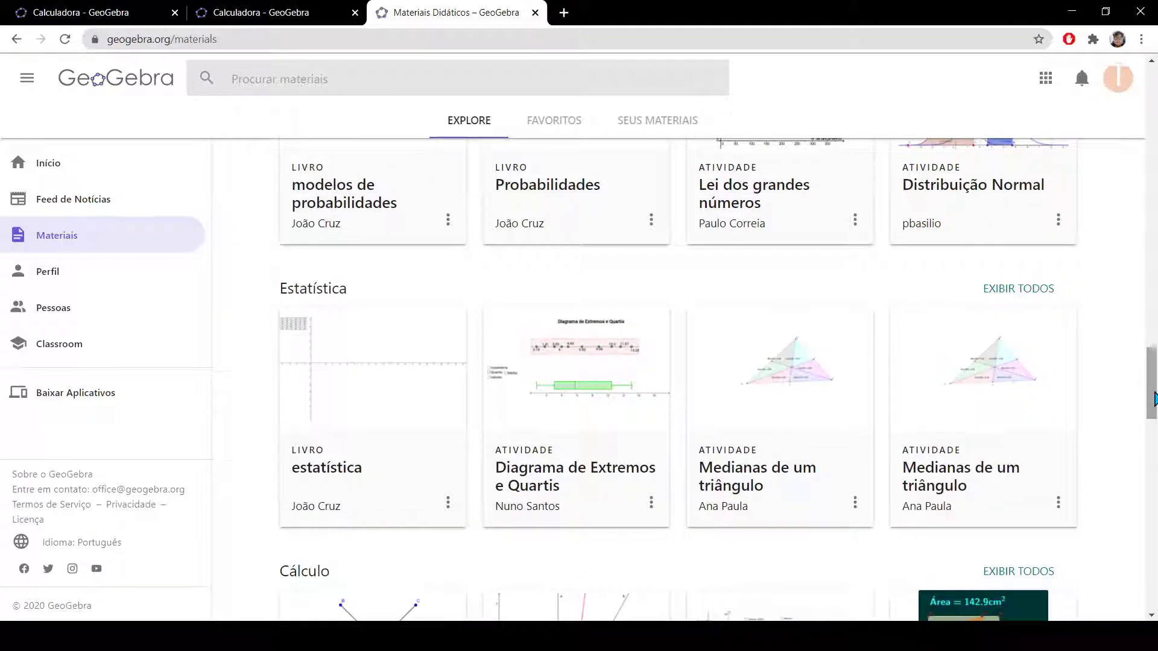
pyautogui.scroll(4, 1154, 398)
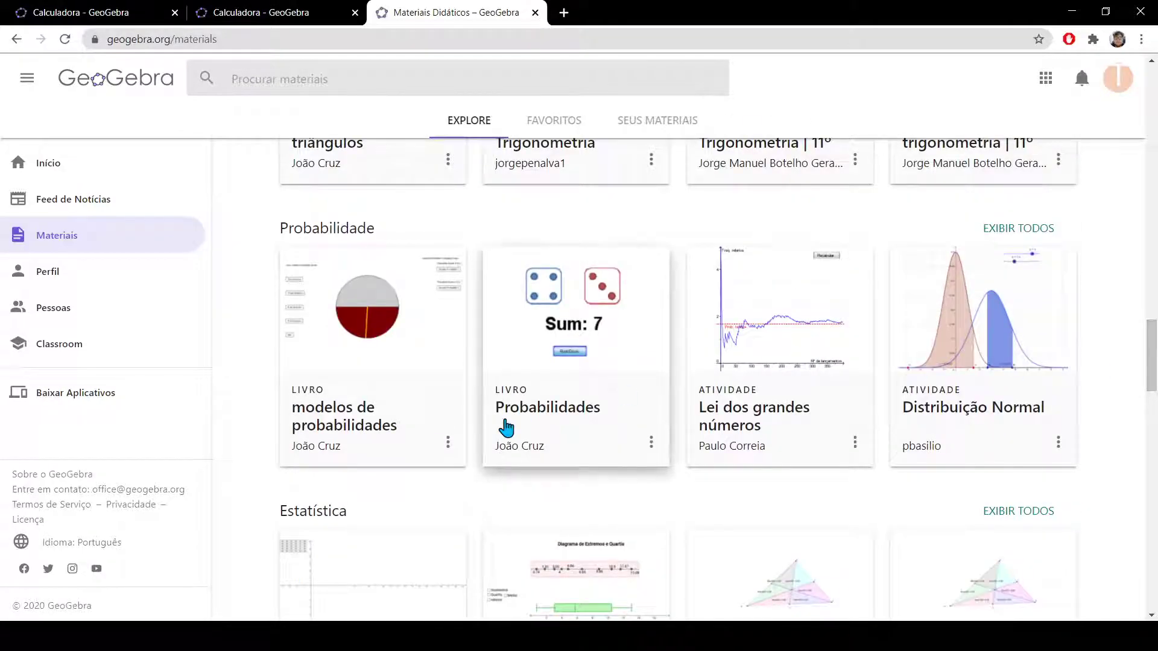
pyautogui.click(374, 636)
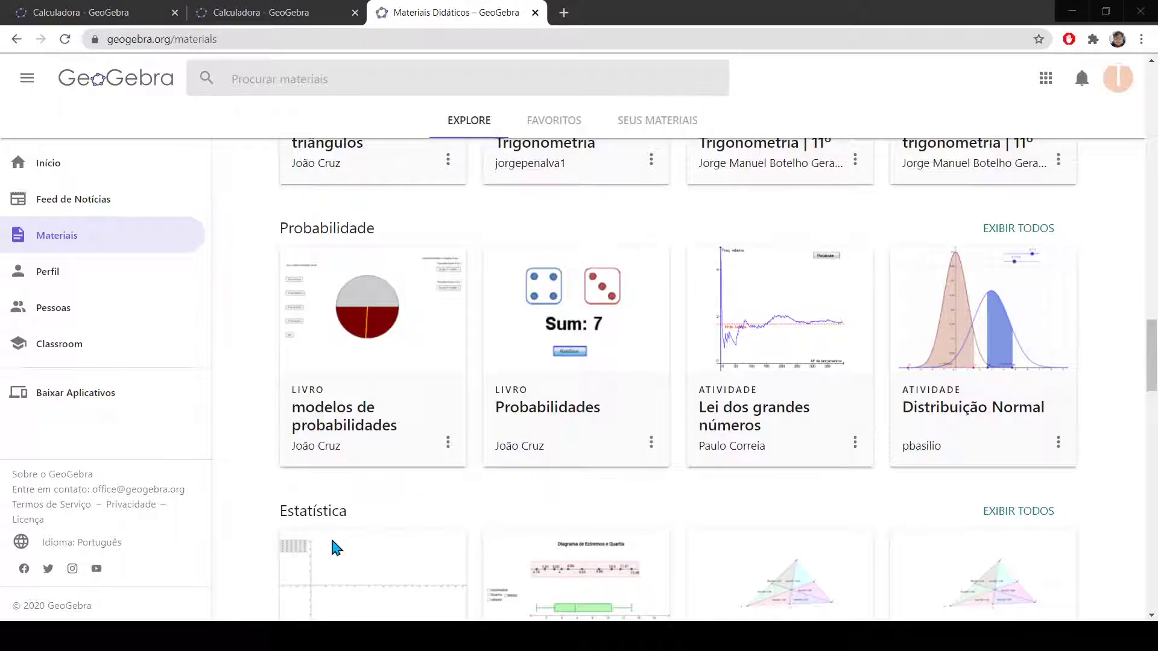